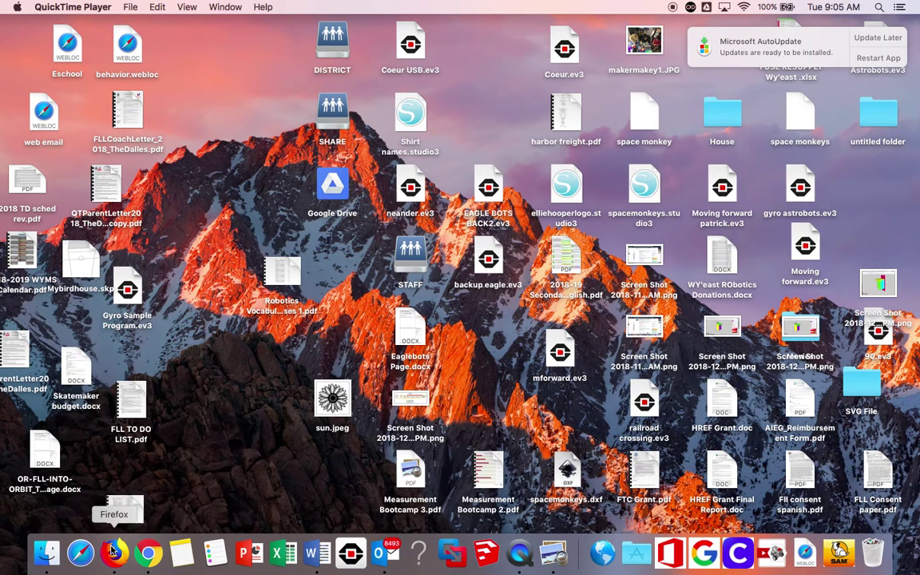
- Launch Inkscape.app from Finder's Applications folder, then close the Finder window
click(48, 553)
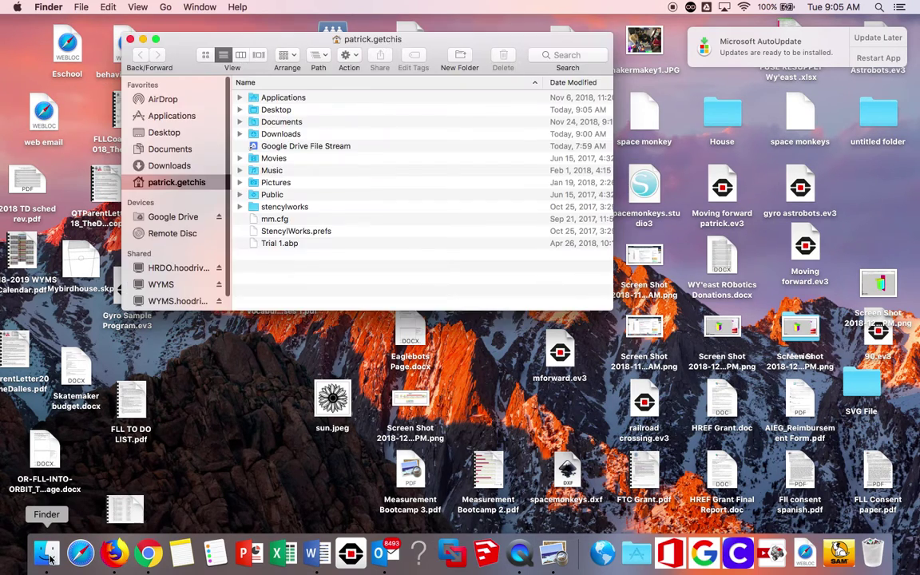
double_click(299, 100)
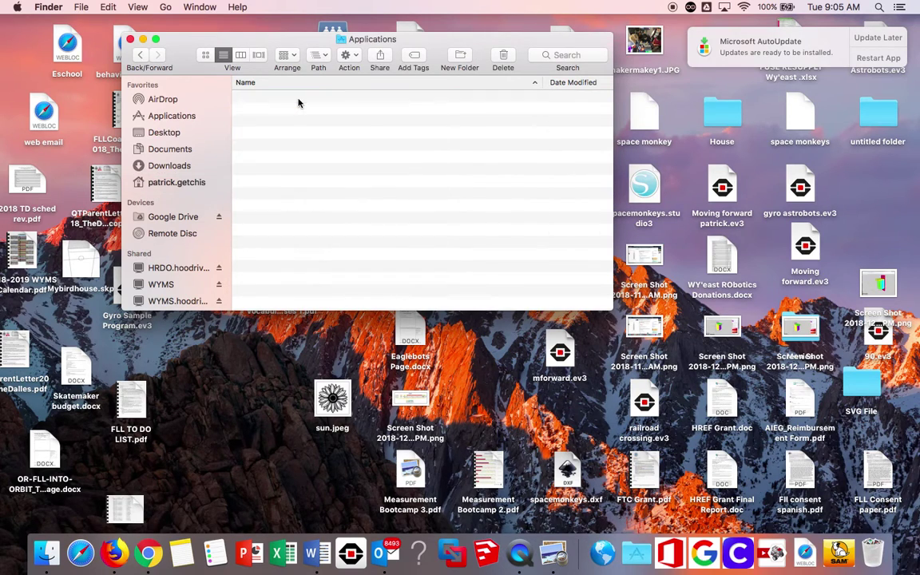
click(174, 119)
scroll(320, 239, down, 5)
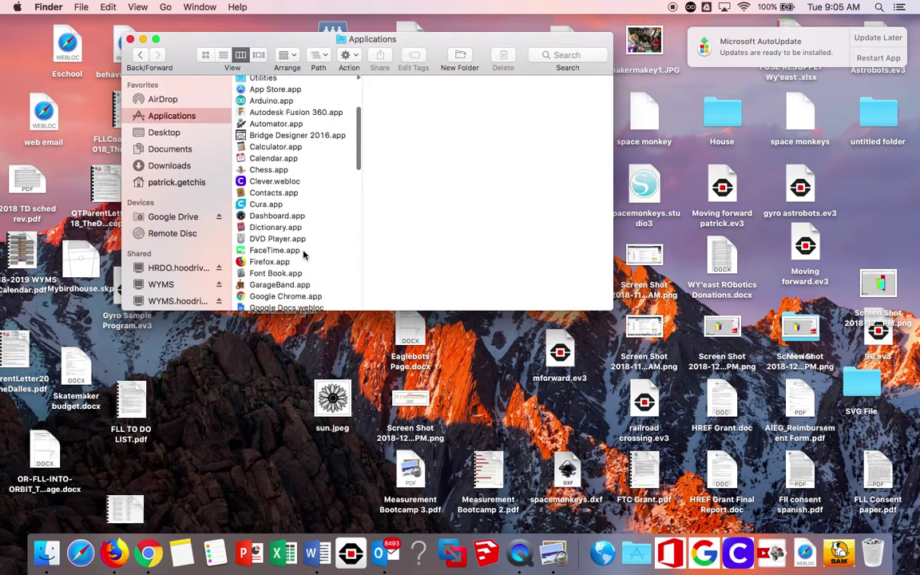
scroll(304, 254, down, 8)
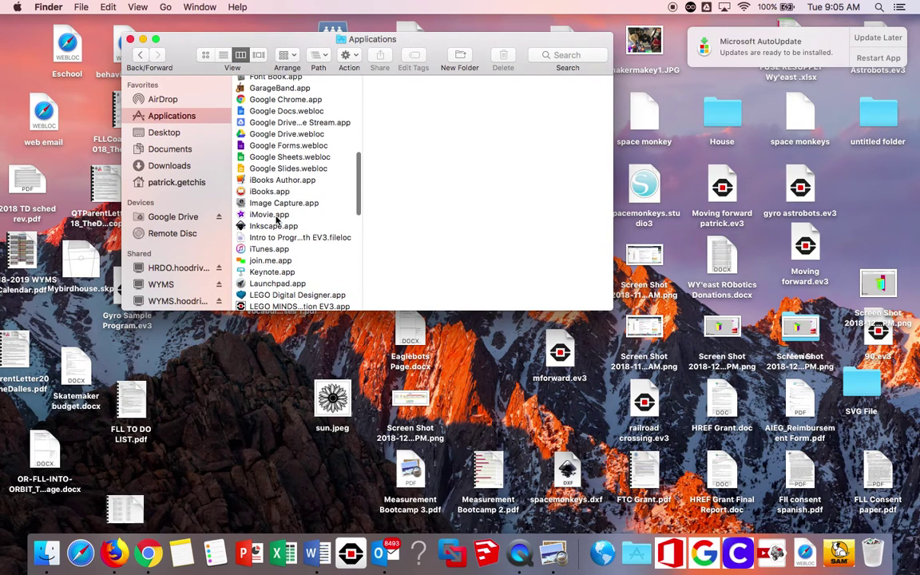
double_click(275, 228)
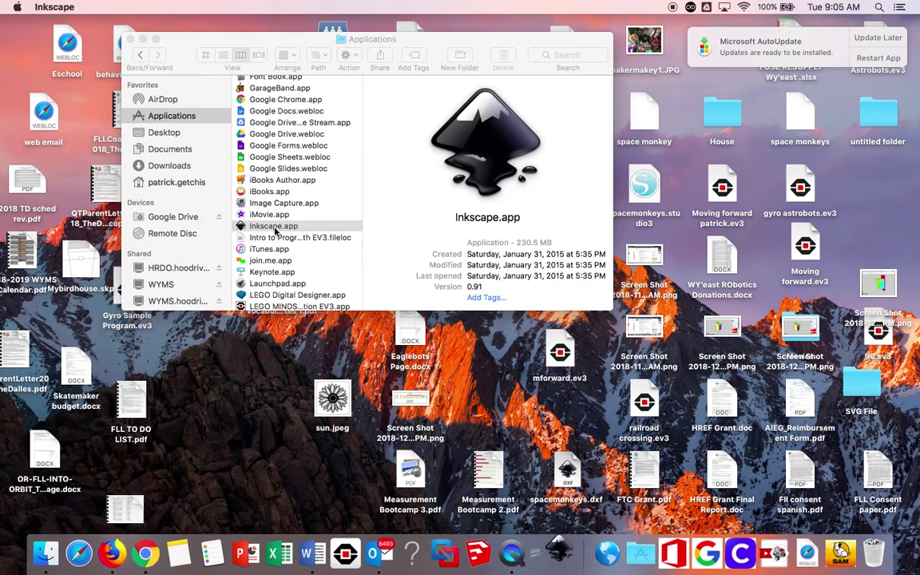
click(131, 39)
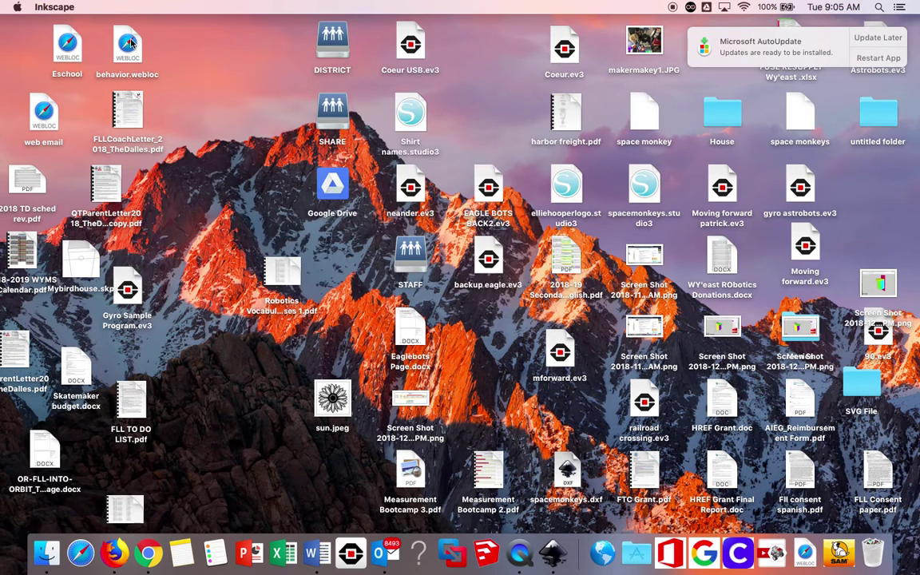
- Search Google in Chrome for 'sunflower silhouette' using the address-bar suggestion
click(149, 554)
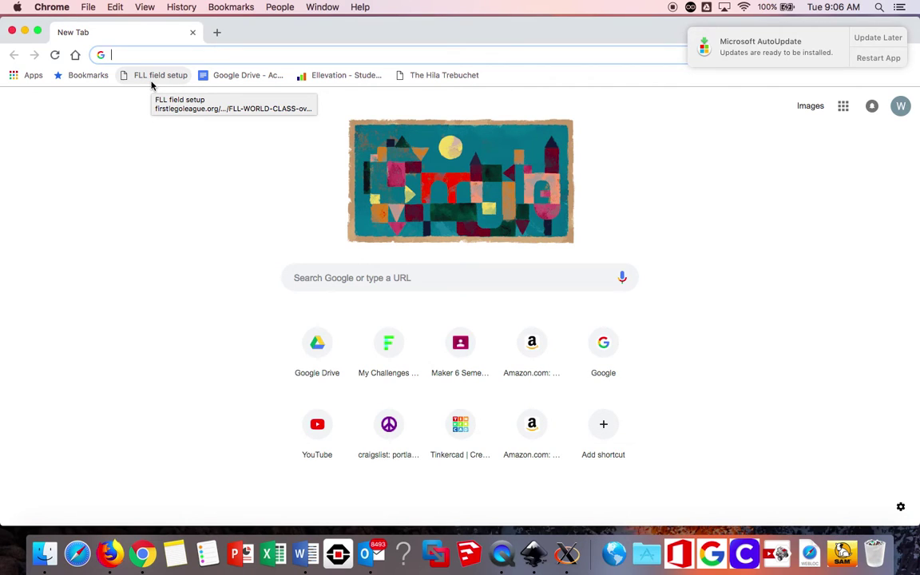
text(Su)
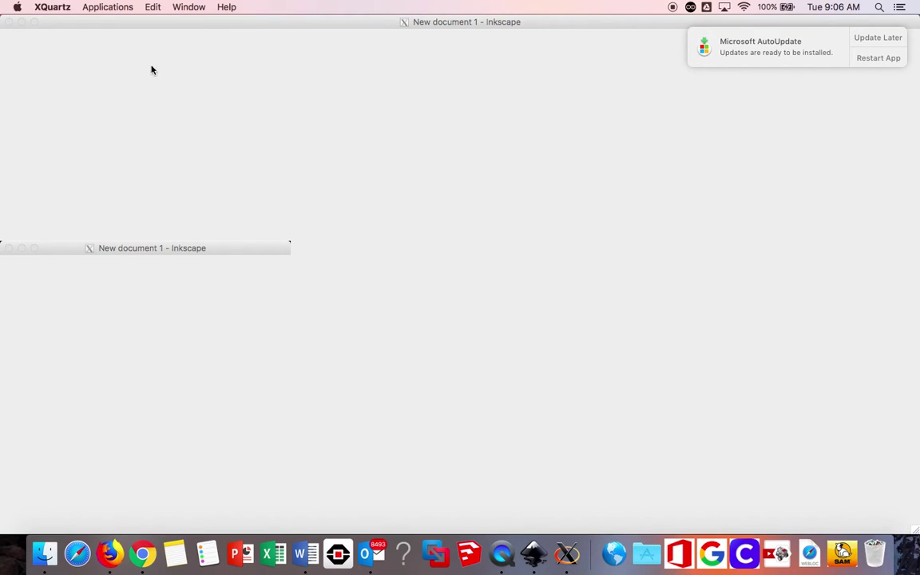
click(140, 562)
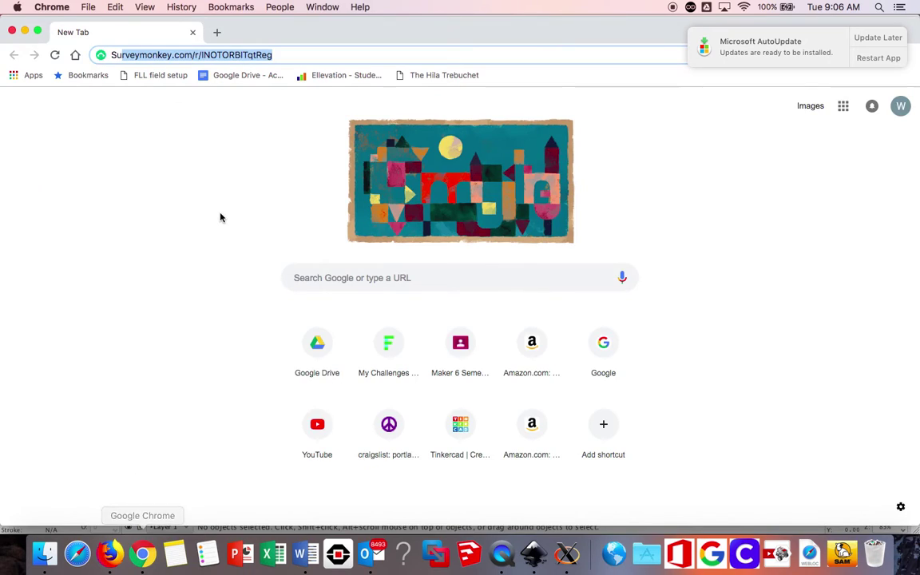
text(nf)
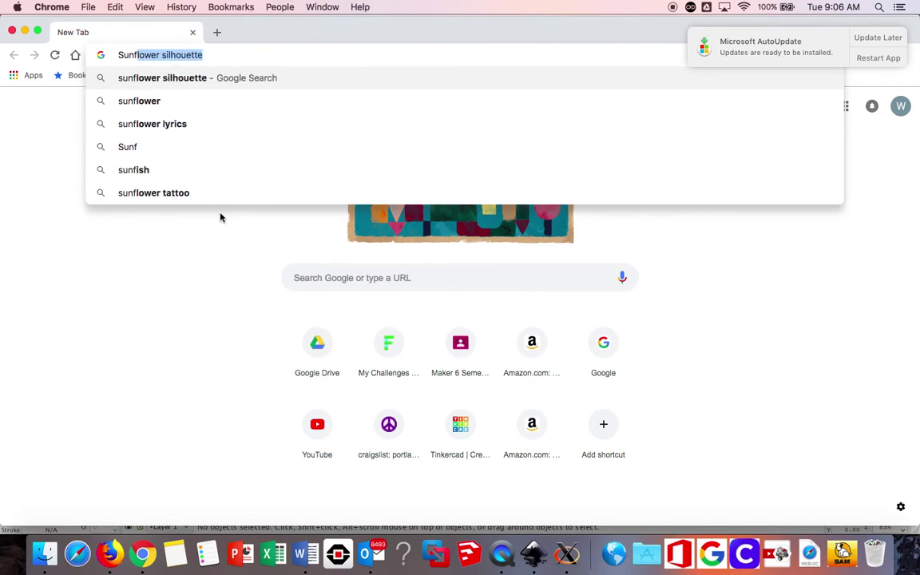
text(lower s)
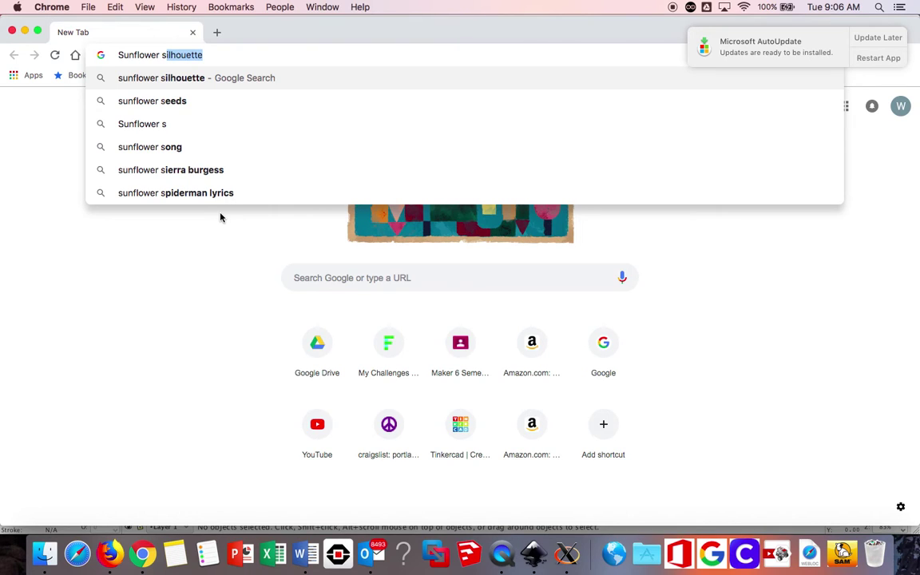
click(173, 78)
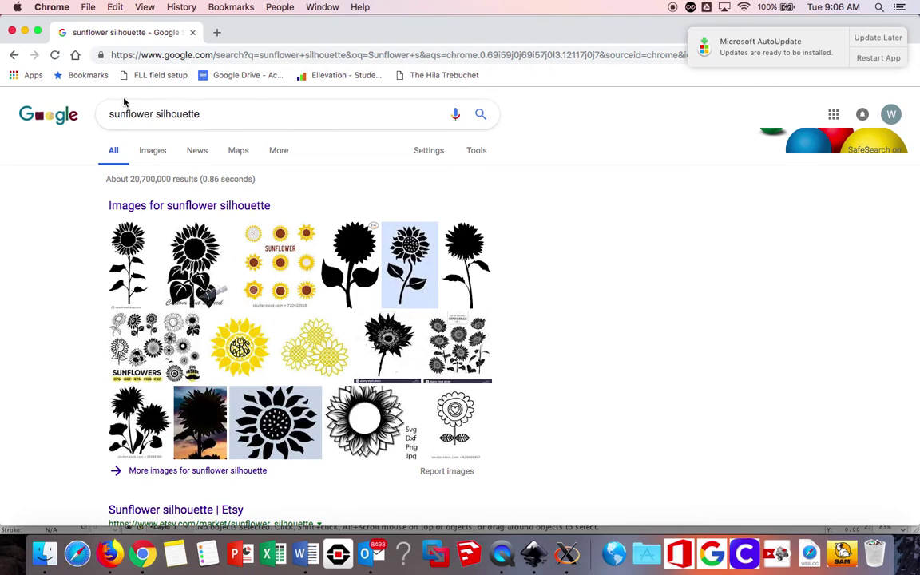
- Preview the sunflower silhouette vinyl sticker image in Google Images results
scroll(307, 341, down, 2)
scroll(307, 341, down, 2)
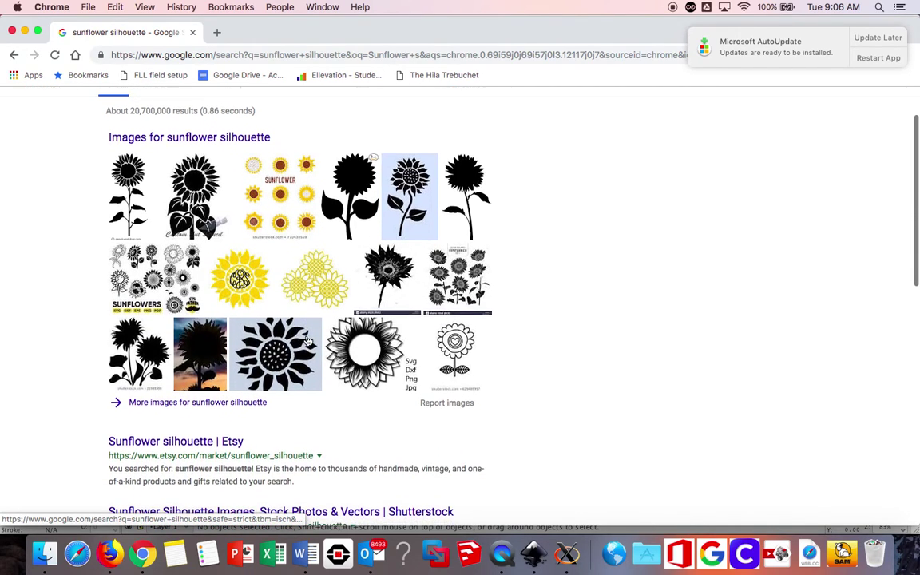
click(381, 361)
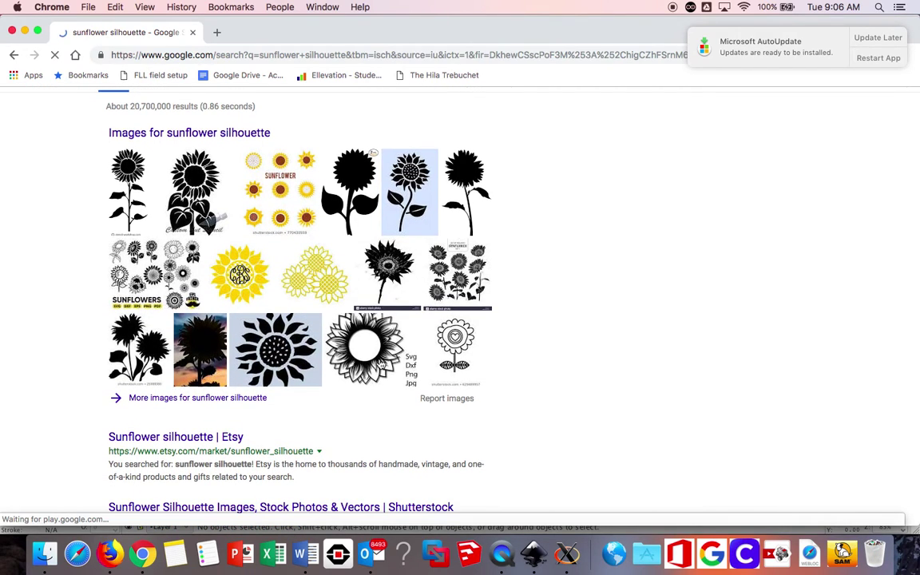
click(109, 290)
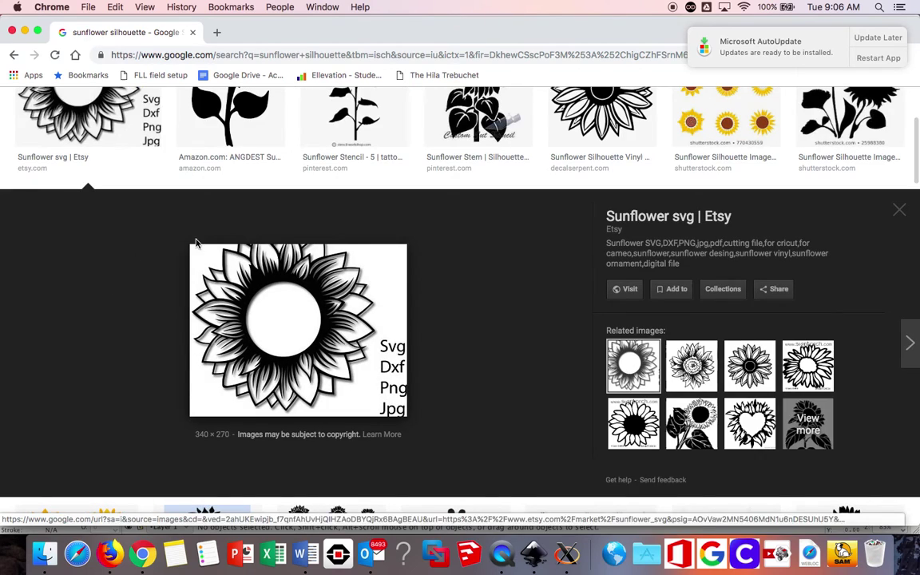
scroll(352, 201, up, 3)
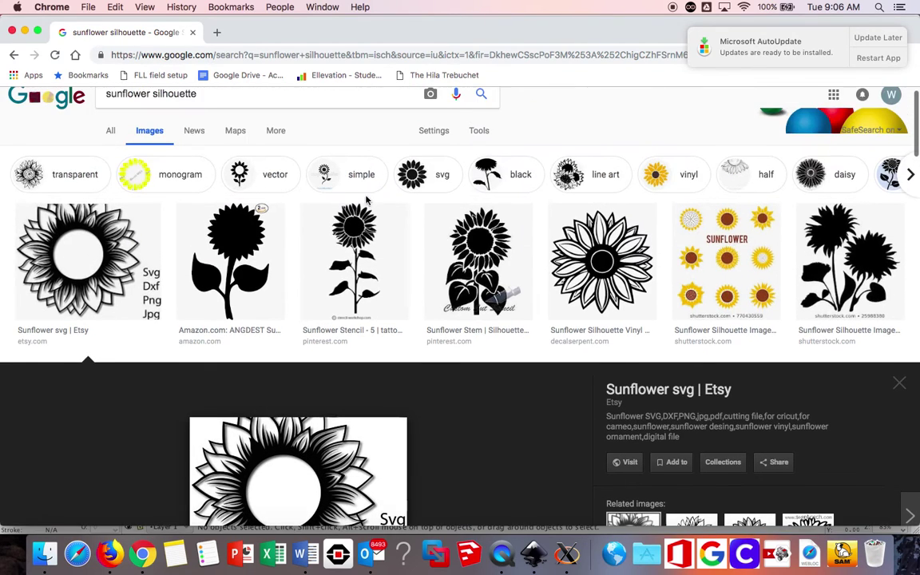
click(612, 256)
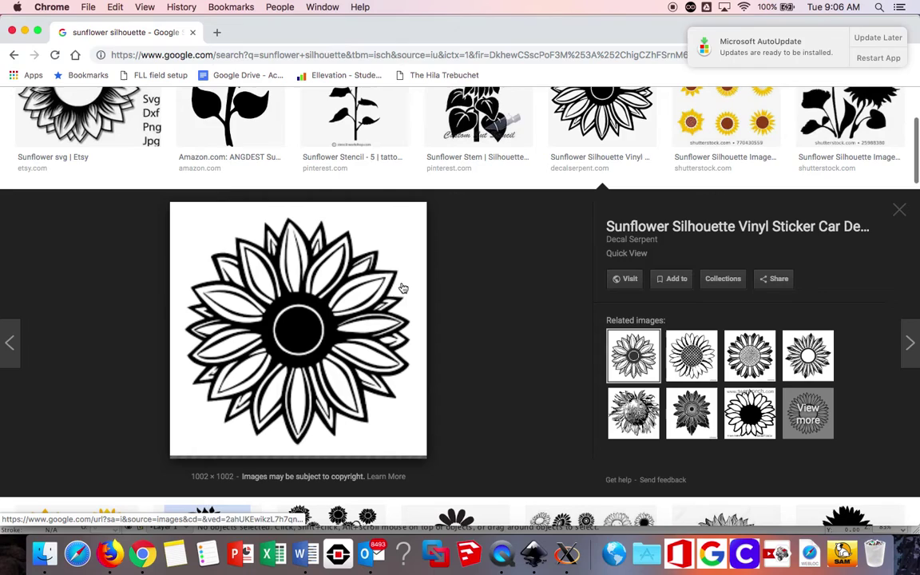
- Save the sunflower image to the Desktop as Sun.jpg
right_click(310, 345)
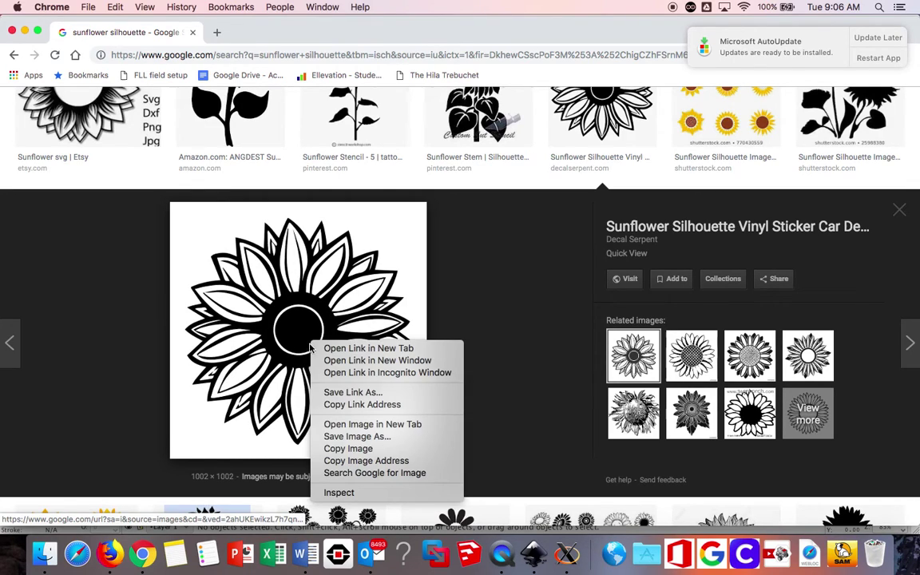
click(344, 436)
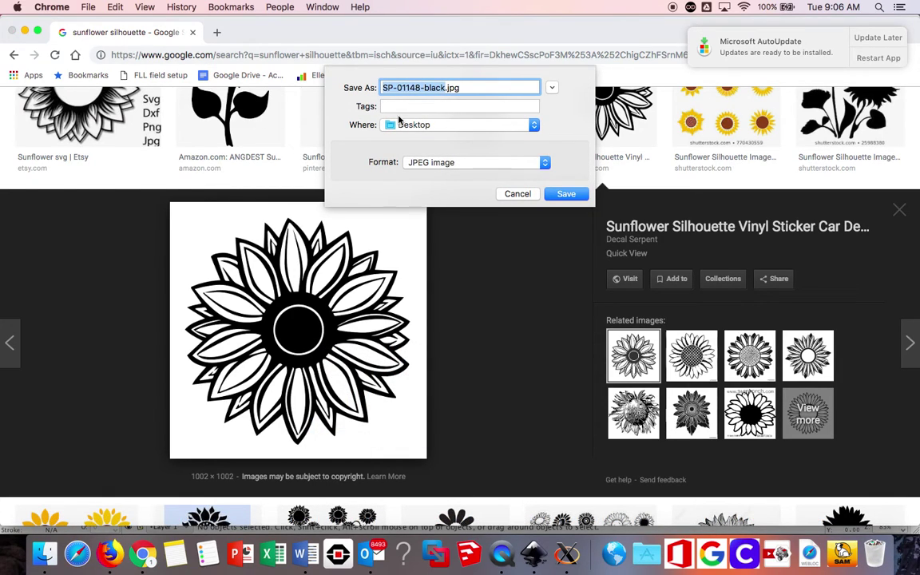
text(Su)
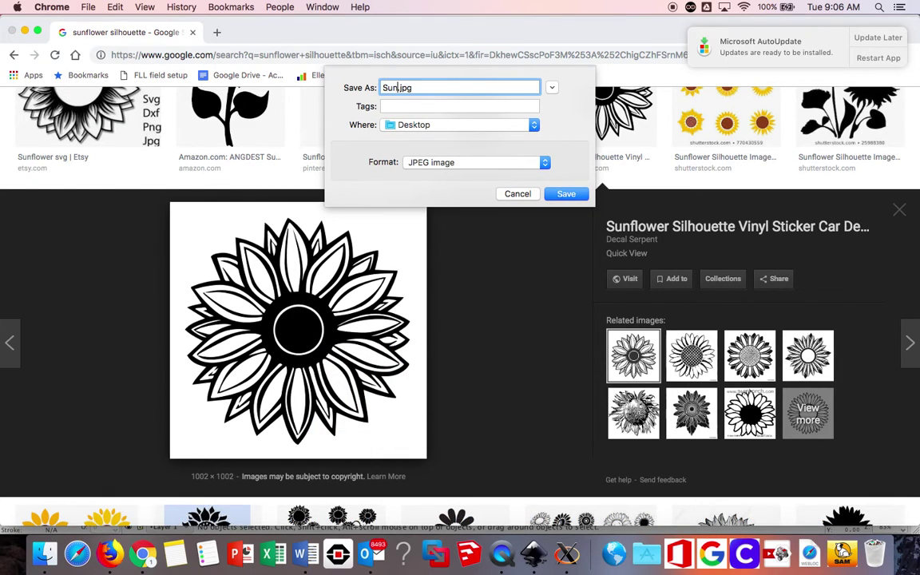
text(n)
click(566, 196)
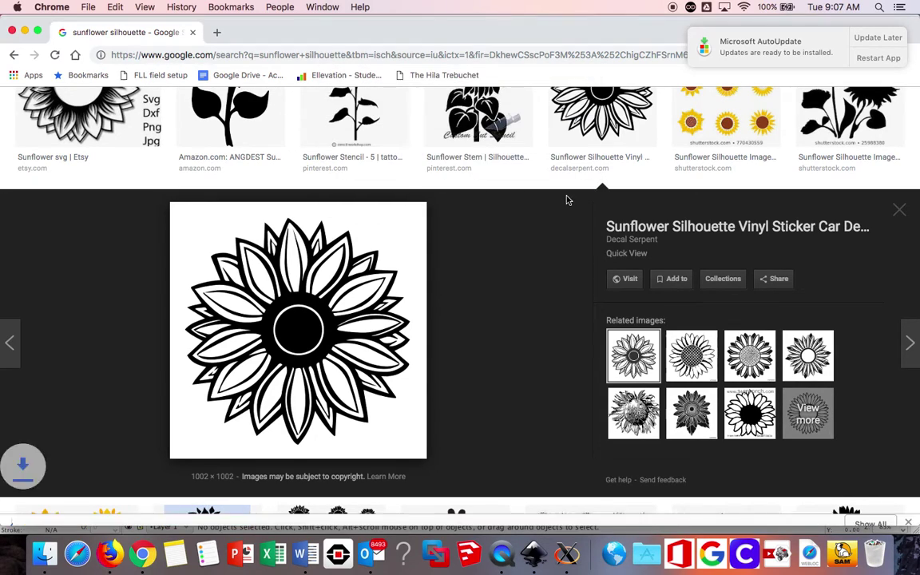
scroll(559, 245, up, 5)
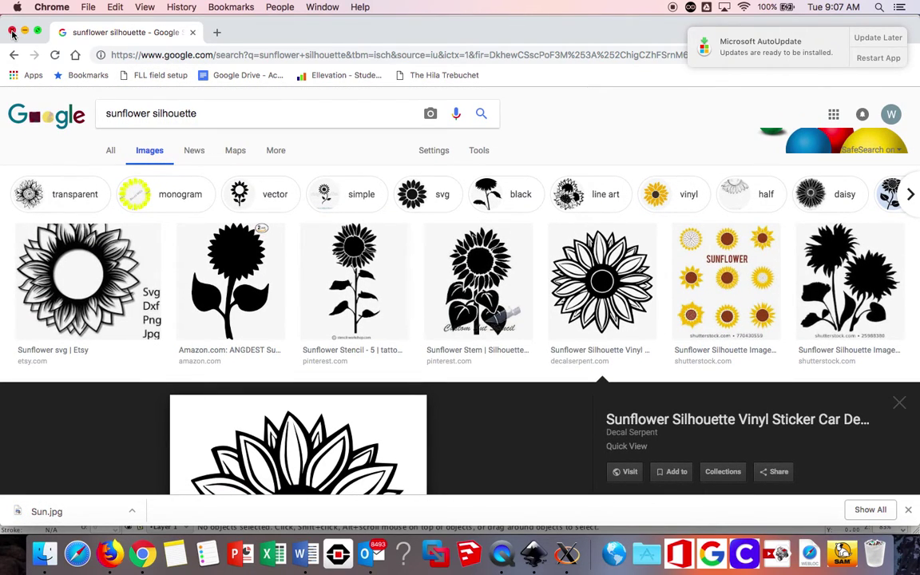
- Close the browser and bring up Inkscape's Document Properties
click(12, 33)
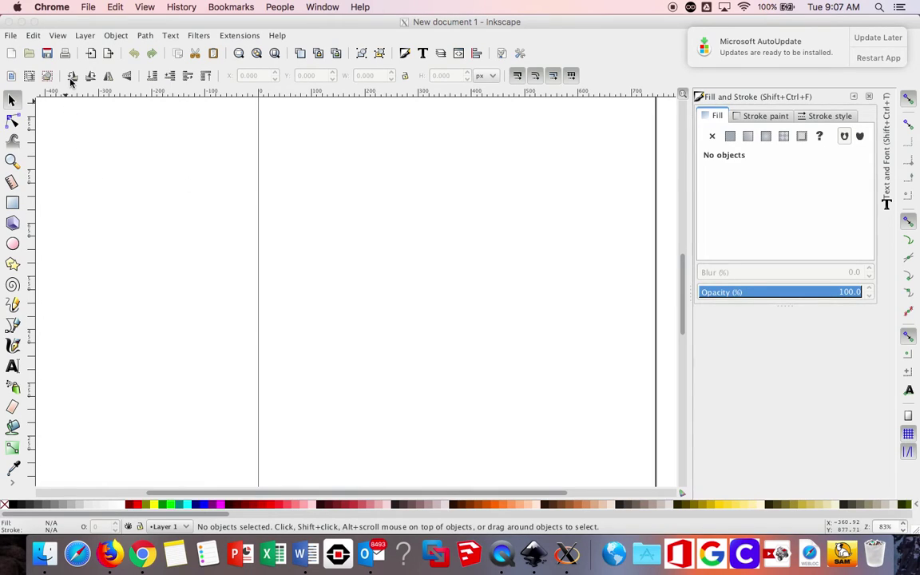
click(8, 37)
click(10, 35)
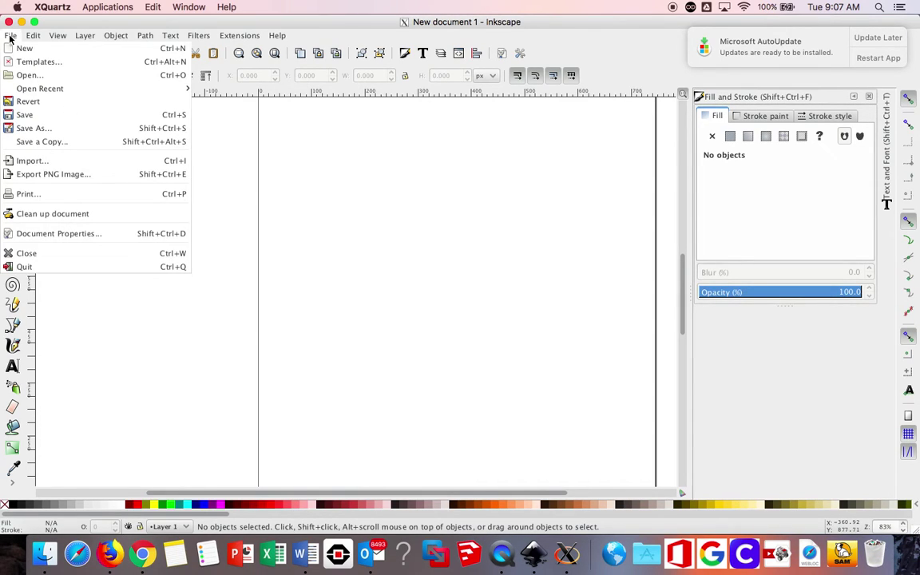
click(79, 237)
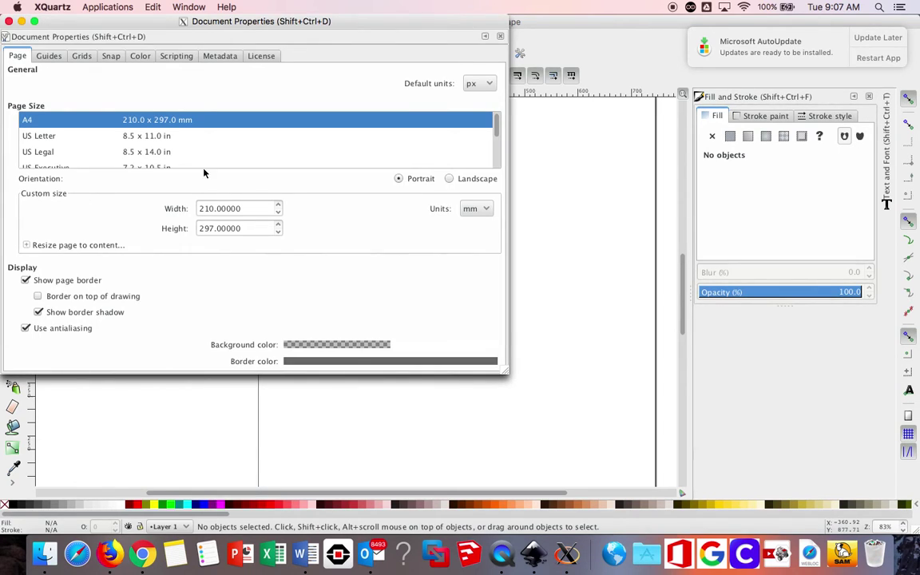
- Set the page to 7 in wide by 7 in high and close Document Properties
click(486, 209)
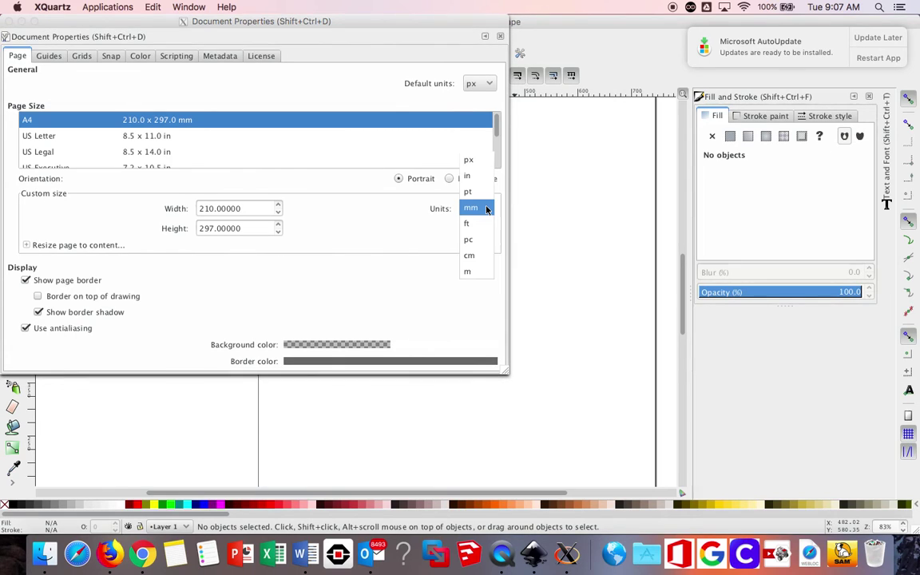
click(469, 177)
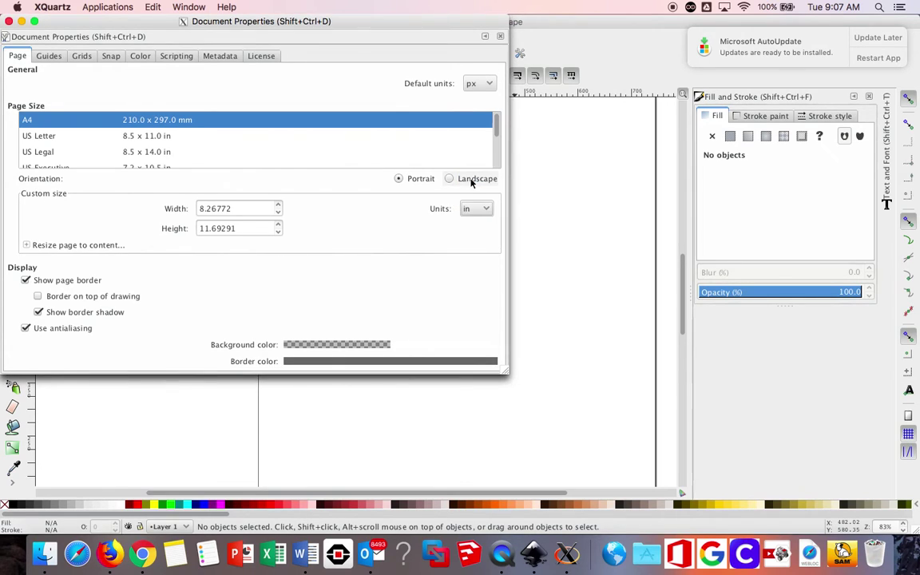
drag(251, 209, 171, 211)
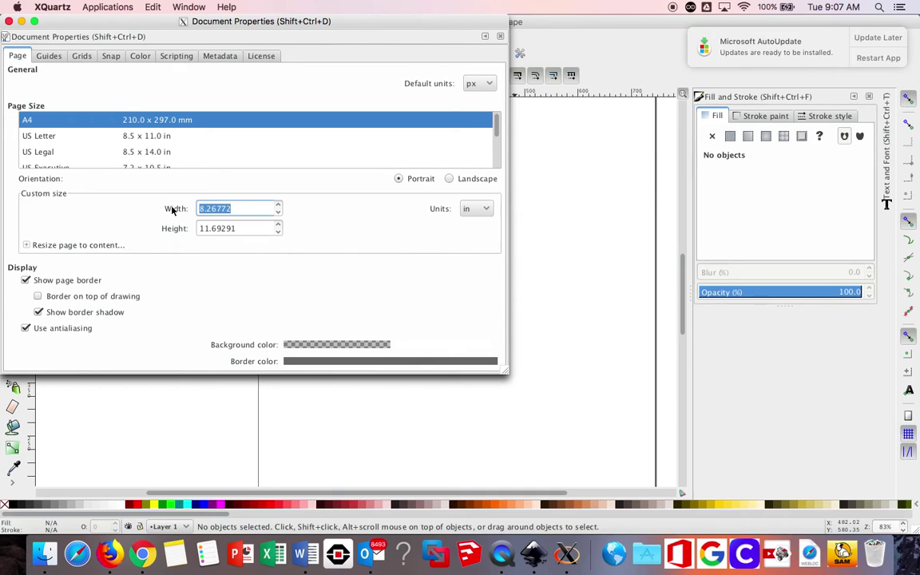
text(7)
key(Tab)
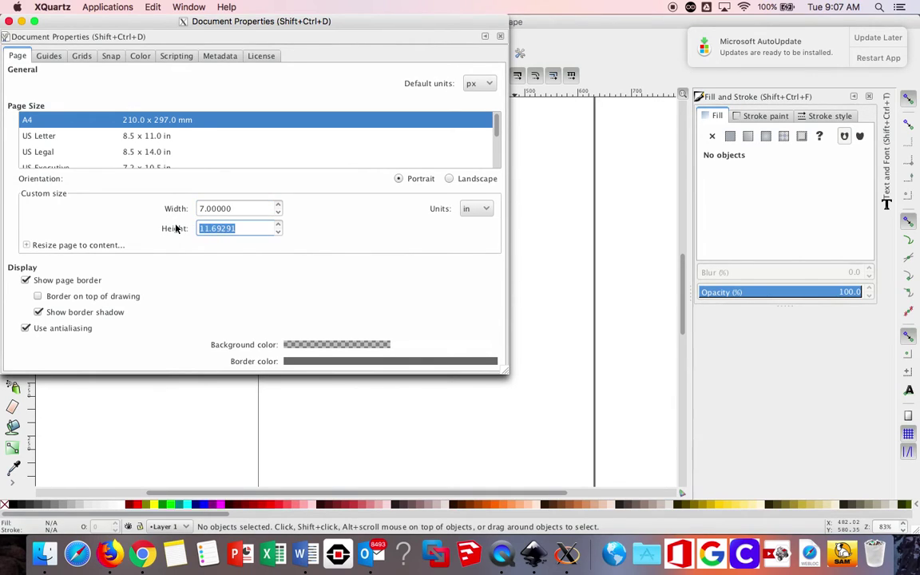
text(7)
key(Return)
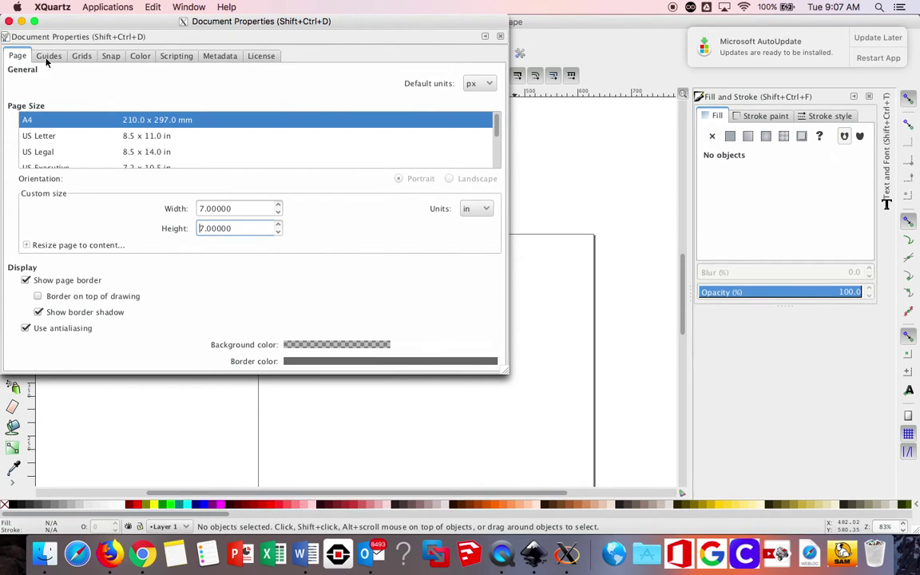
click(9, 22)
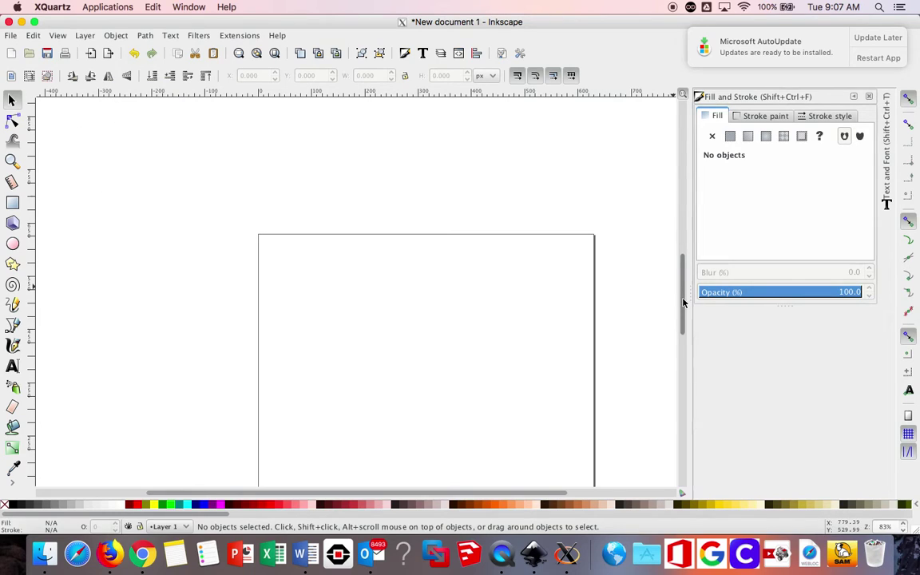
- Start File > Import and select sun.jpeg from the Desktop
scroll(683, 313, down, 1)
drag(684, 313, 684, 337)
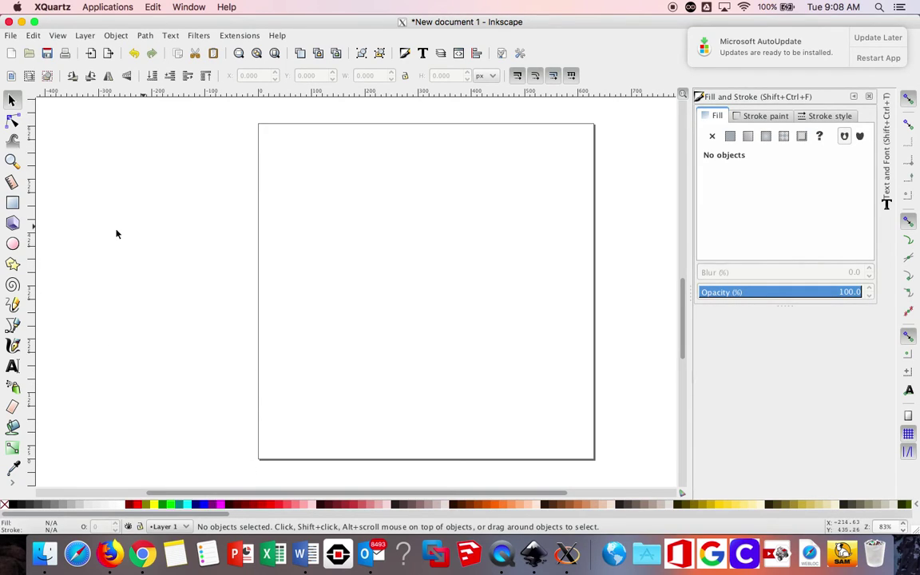
click(11, 36)
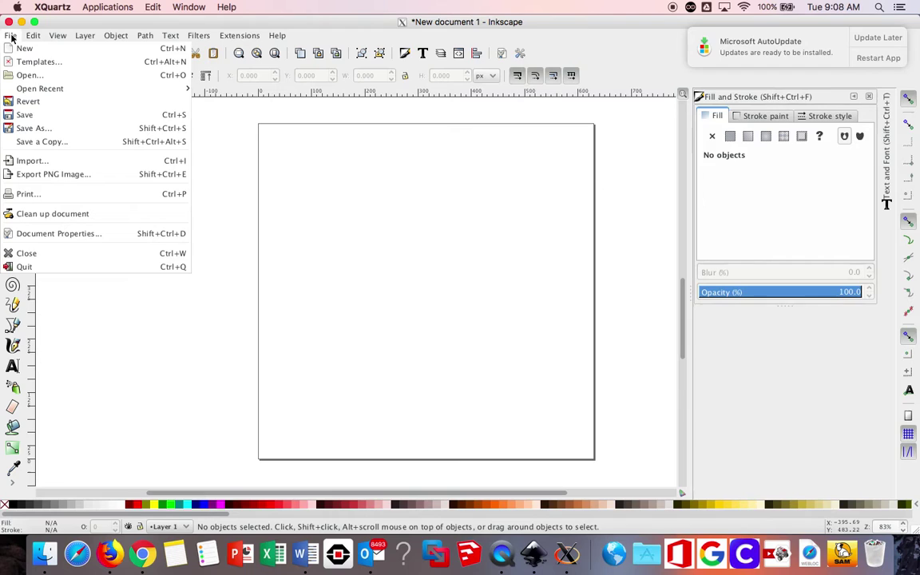
click(35, 161)
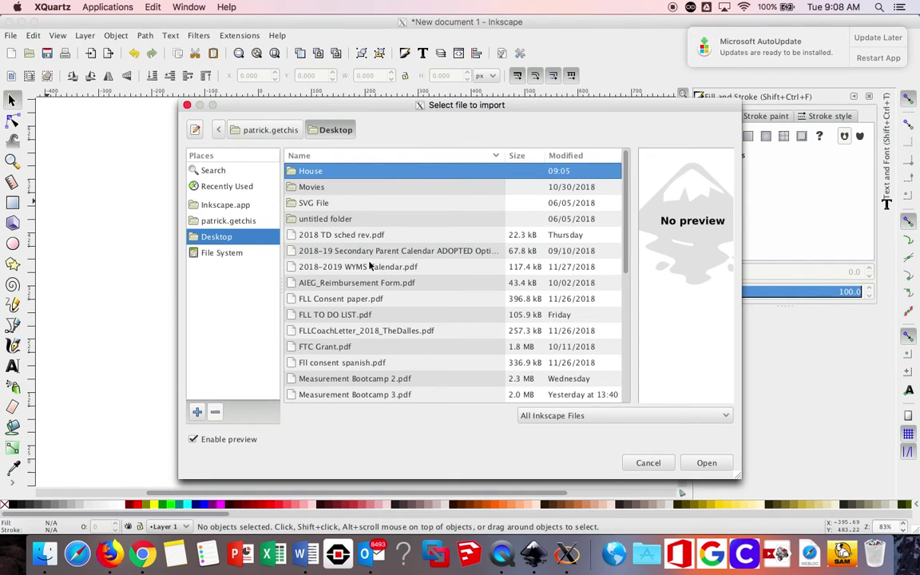
scroll(368, 342, down, 10)
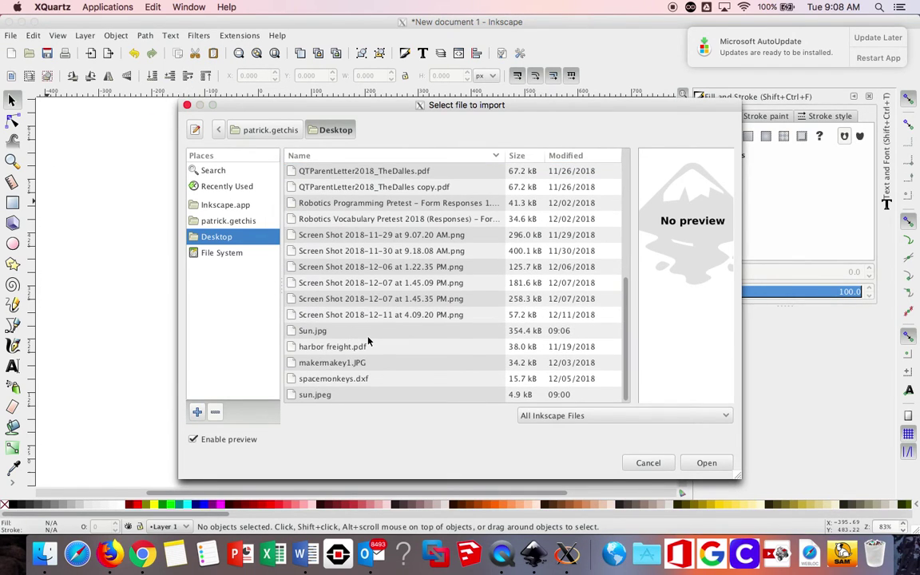
click(316, 395)
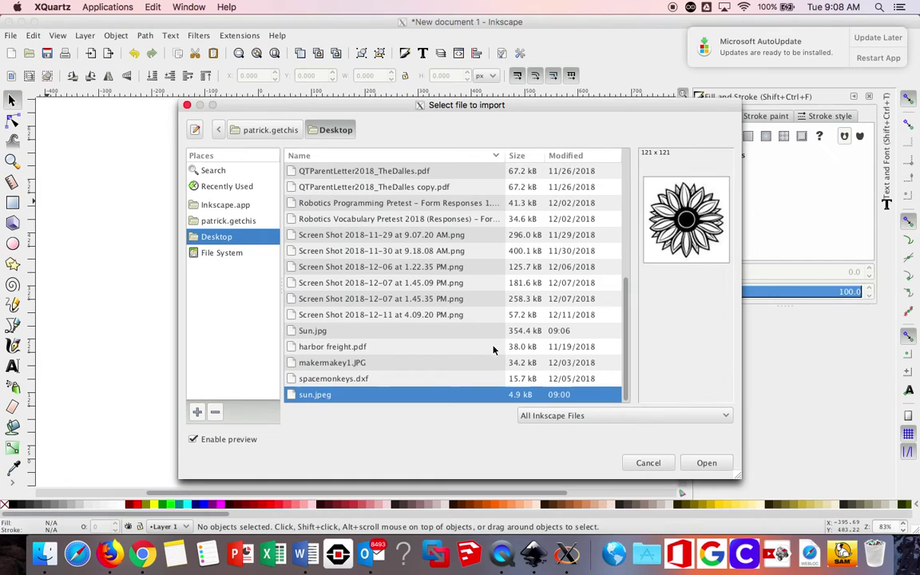
- Import sun.jpeg with default options, move it to the page centre and enlarge it to about 206 × 199 px
click(706, 462)
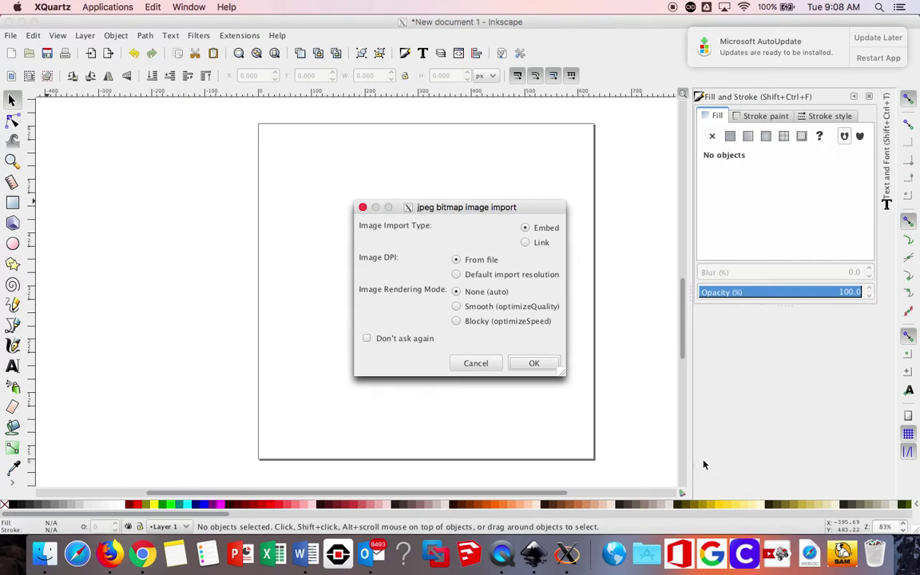
click(534, 364)
drag(507, 347, 383, 247)
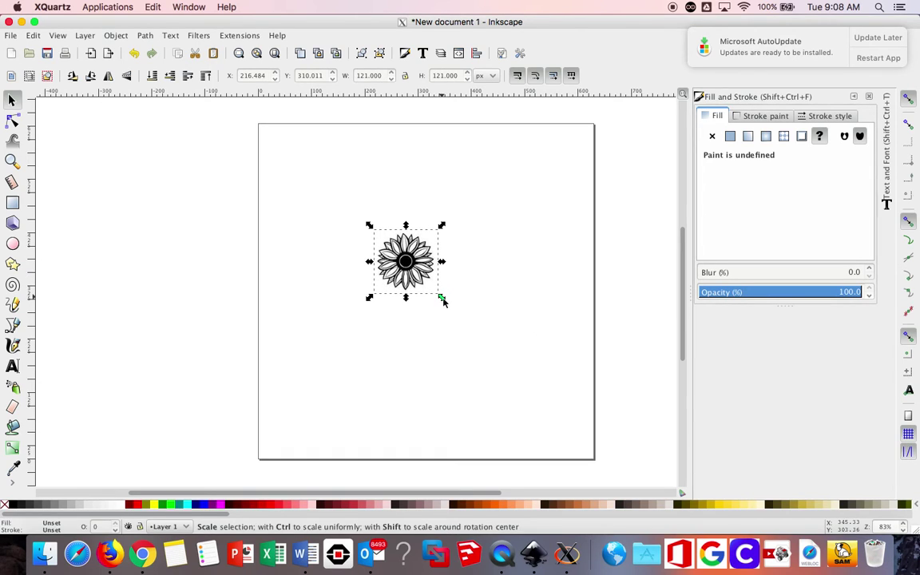
drag(445, 302, 490, 344)
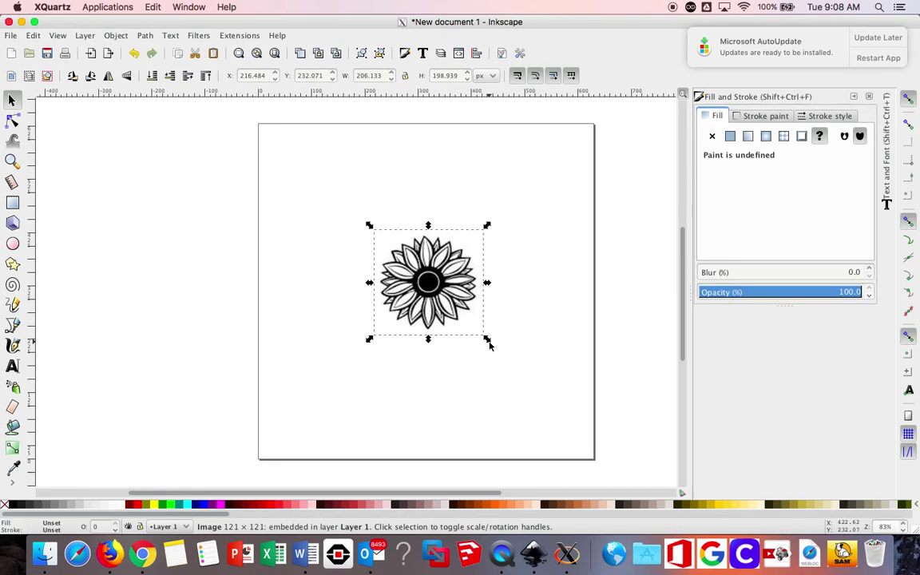
click(116, 36)
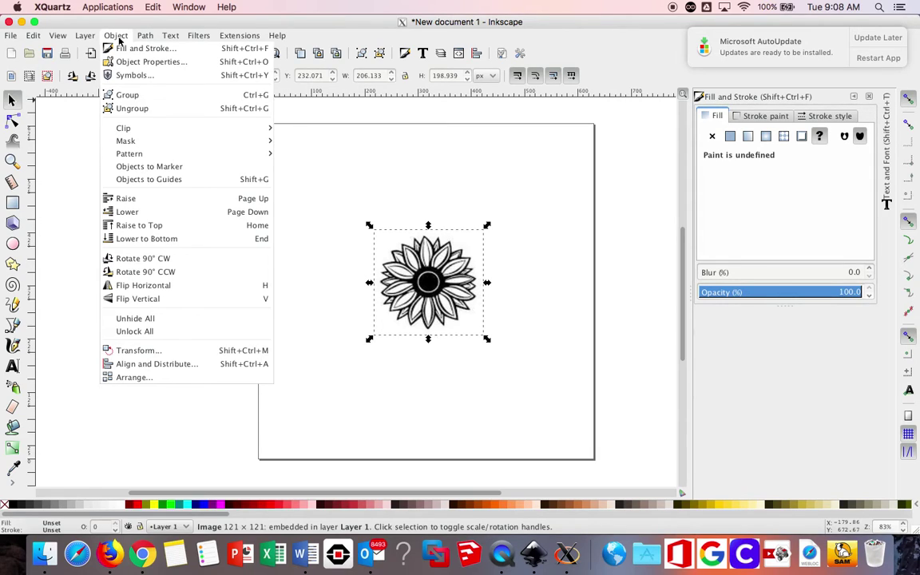
- Open Trace Bitmap with Live Preview enabled over the sunflower
mouse_move(147, 41)
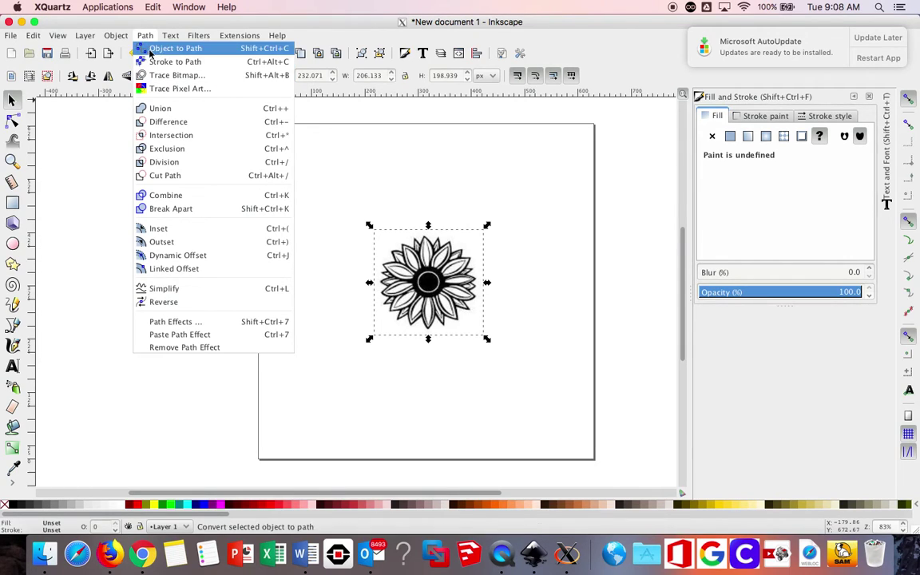
click(159, 77)
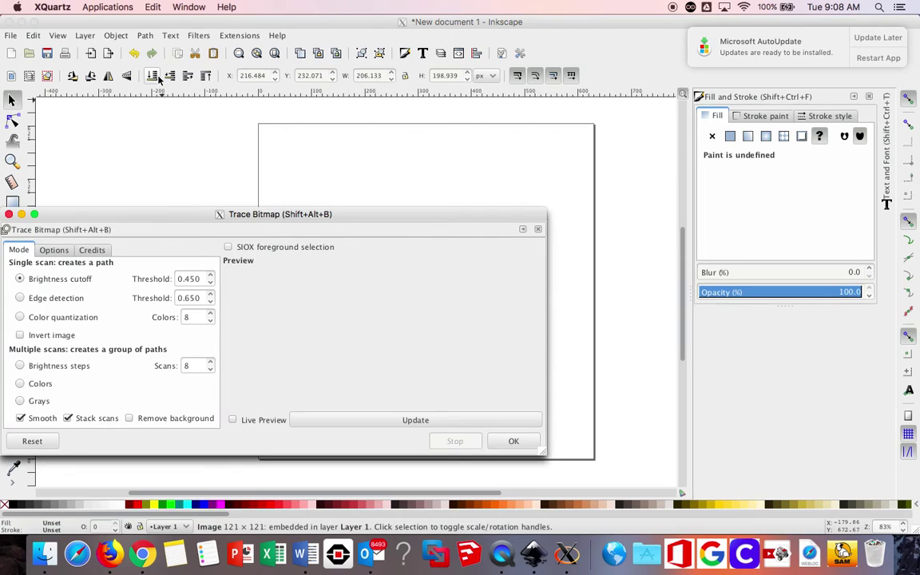
mouse_move(167, 220)
mouse_down()
mouse_move(184, 177)
mouse_move(234, 143)
mouse_up()
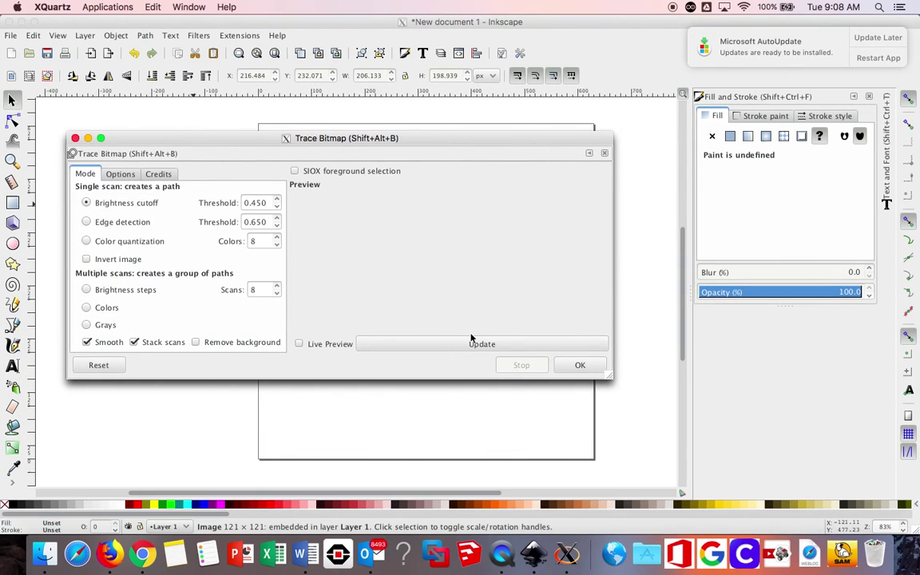
click(299, 344)
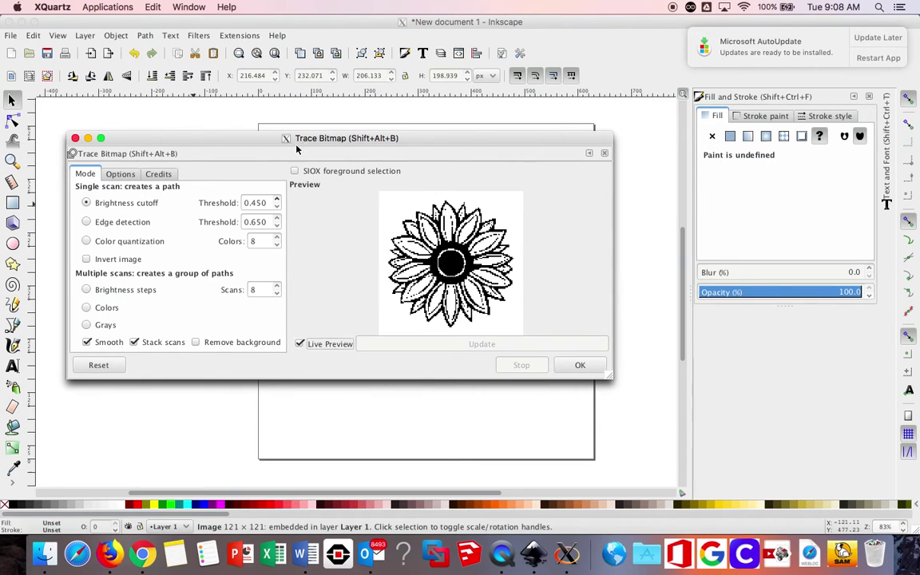
mouse_move(247, 147)
mouse_down()
mouse_move(272, 238)
mouse_move(266, 374)
mouse_up()
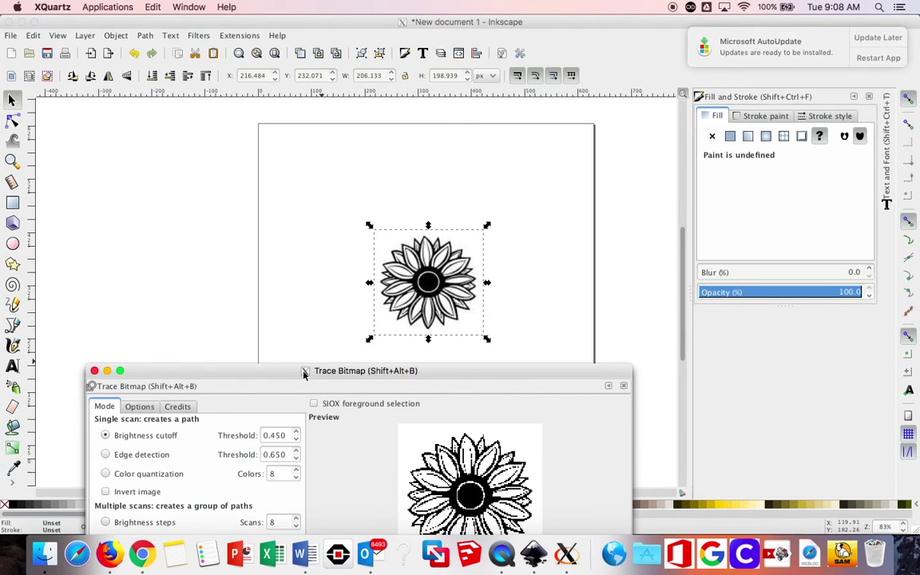
mouse_move(303, 373)
mouse_down()
mouse_move(287, 325)
mouse_move(267, 156)
mouse_move(284, 146)
mouse_up()
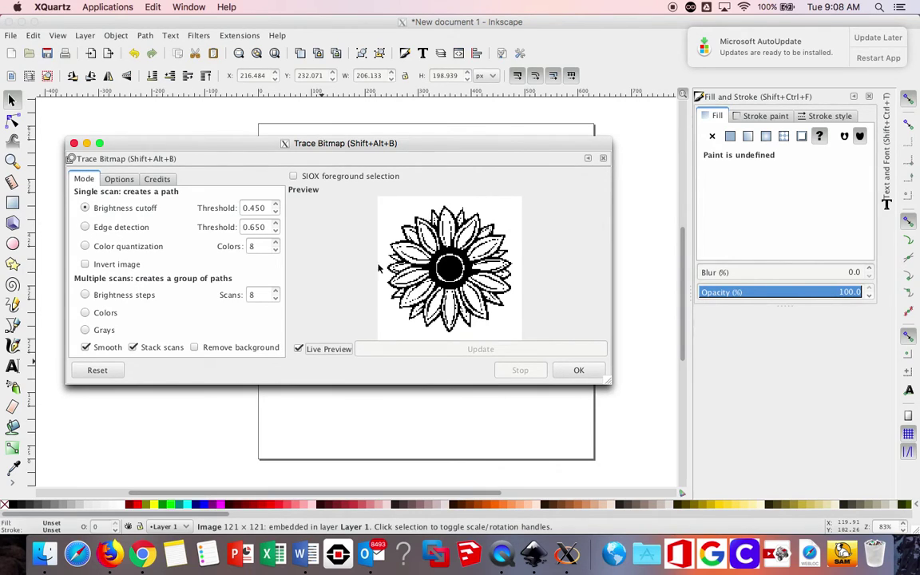
- Raise the brightness cutoff threshold to 0.640 and create the black traced path
click(277, 206)
click(277, 205)
click(276, 205)
click(277, 205)
click(276, 205)
click(276, 205)
click(277, 205)
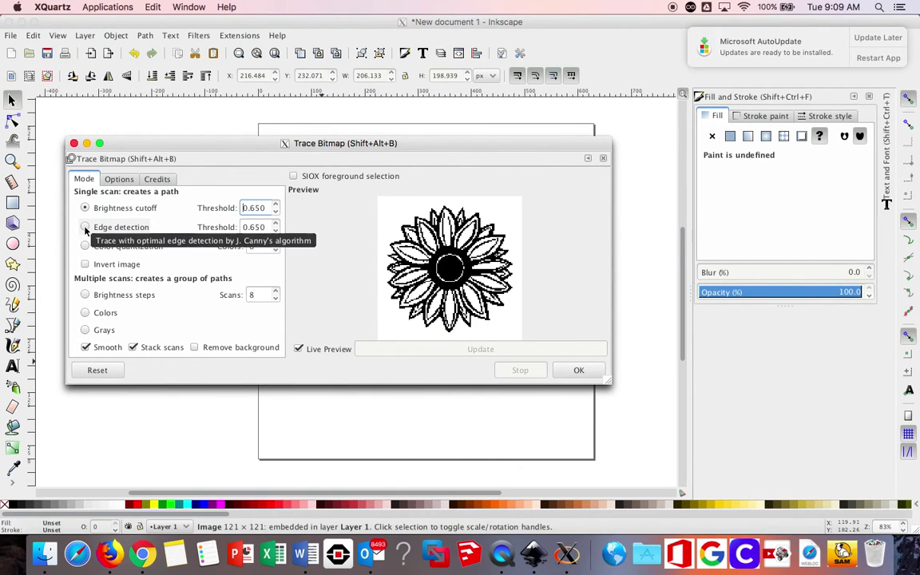
click(277, 205)
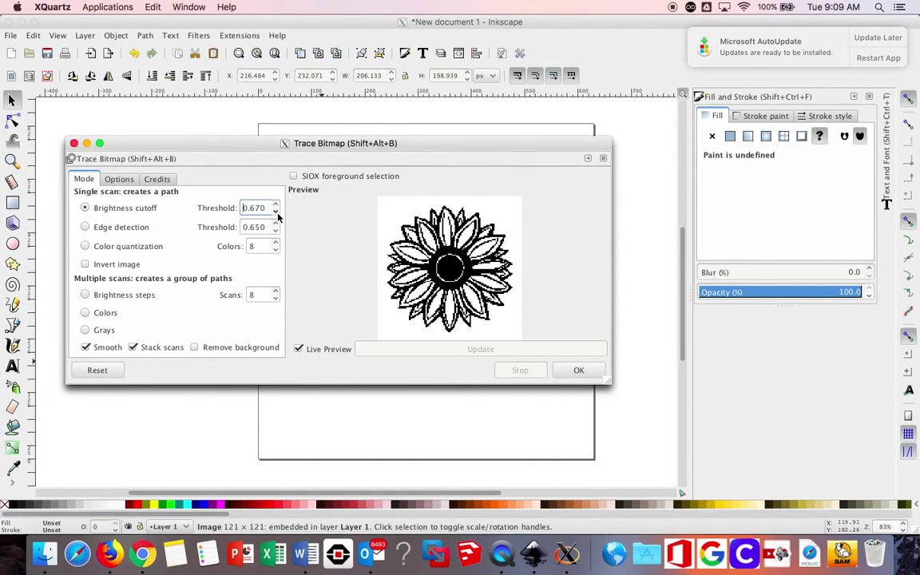
scroll(278, 216, down, 3)
click(578, 372)
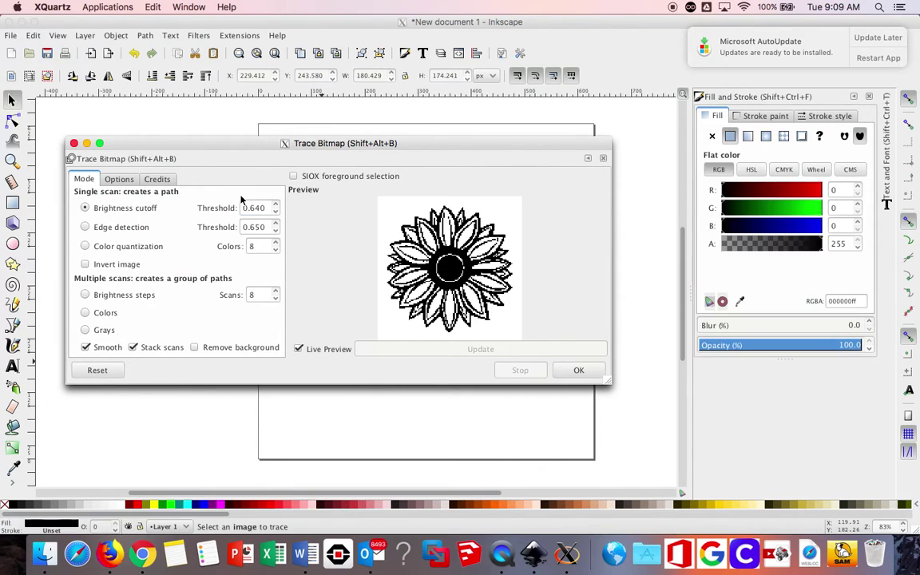
click(73, 143)
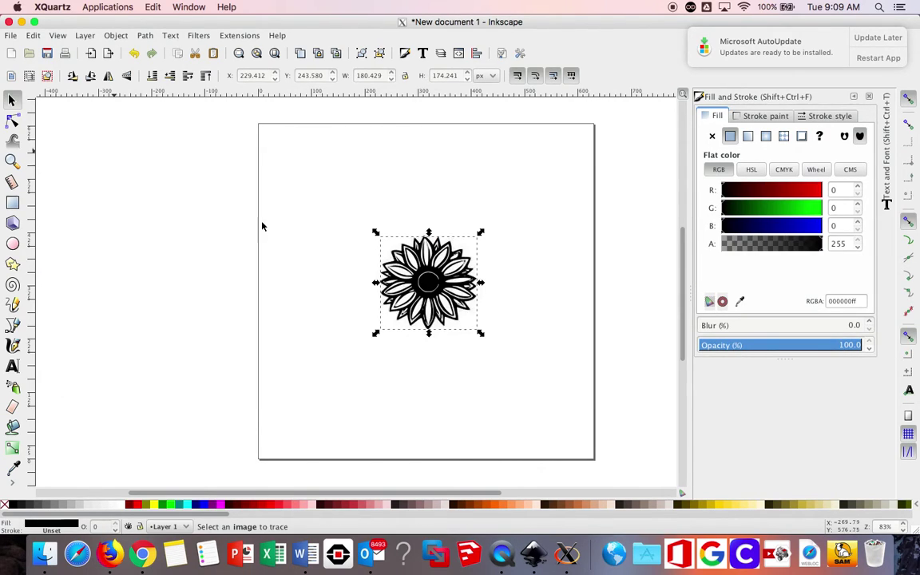
- Move the traced sunflower up-left, inspect its nodes, then select the original bitmap
mouse_move(433, 304)
mouse_down()
mouse_move(337, 266)
mouse_move(322, 245)
mouse_up()
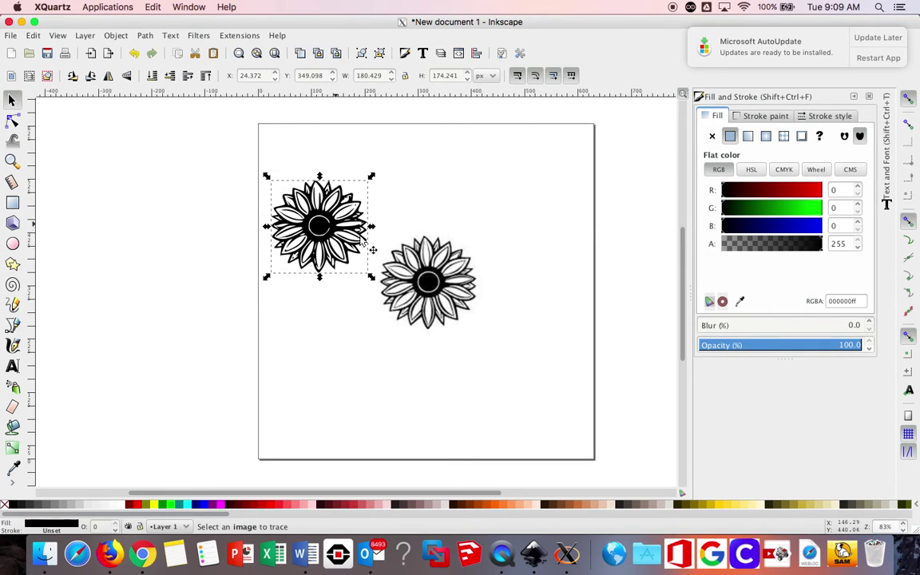
key(n)
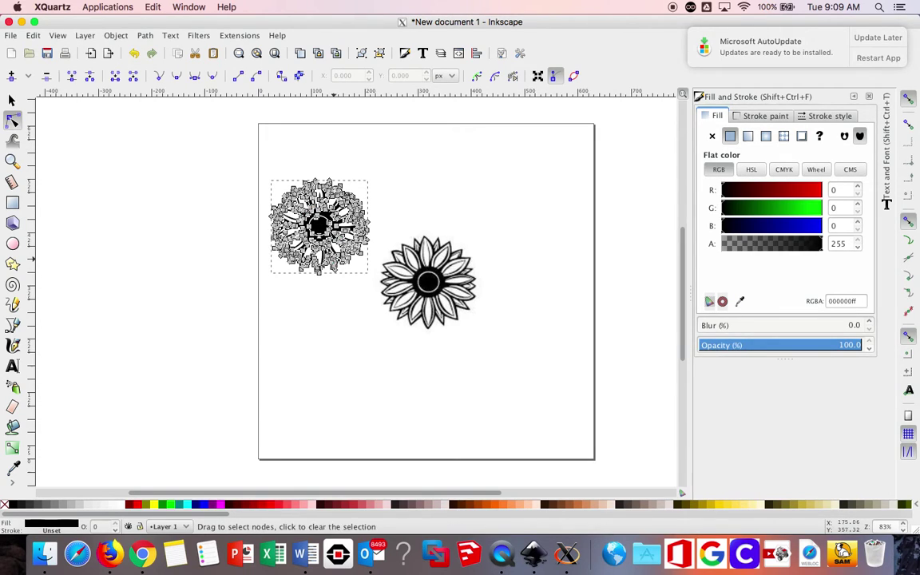
click(13, 99)
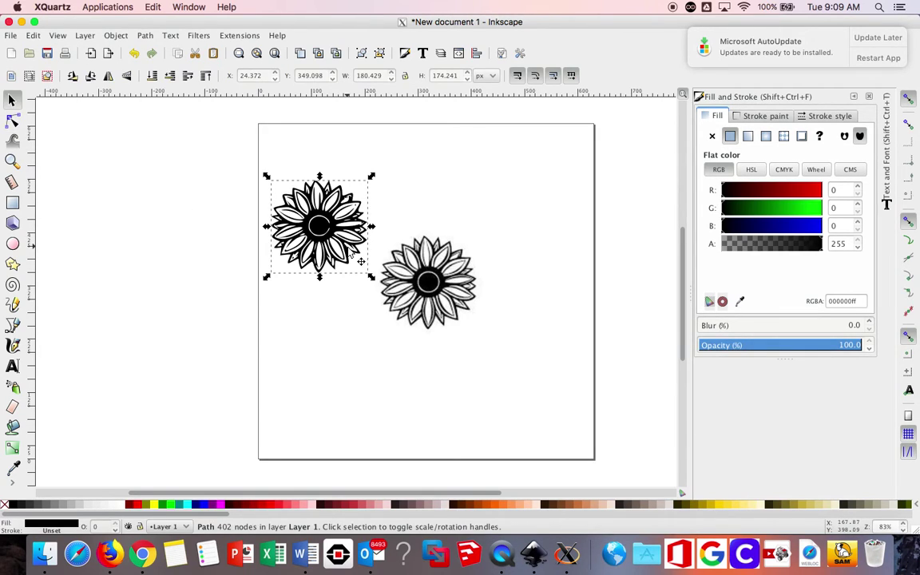
click(413, 274)
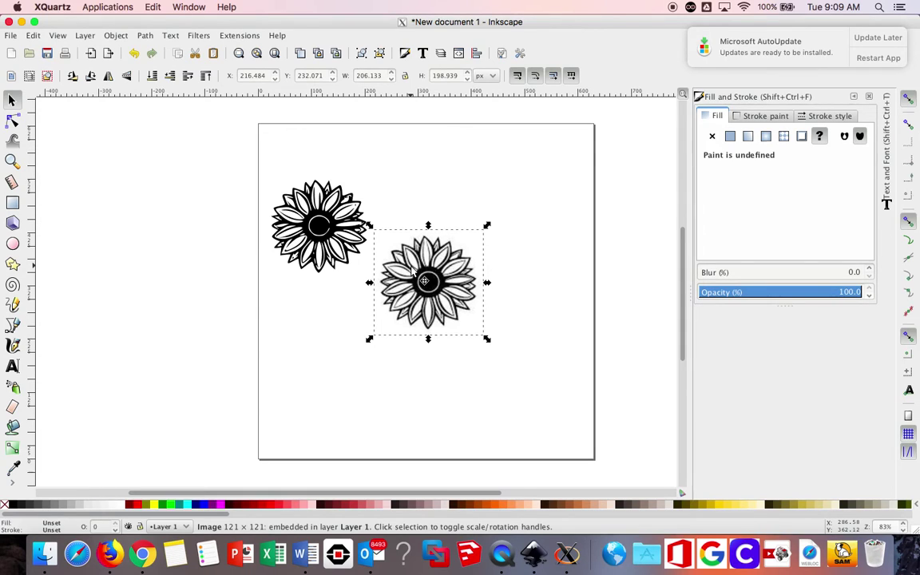
- Reopen Trace Bitmap from the Path menu and close it again
click(146, 36)
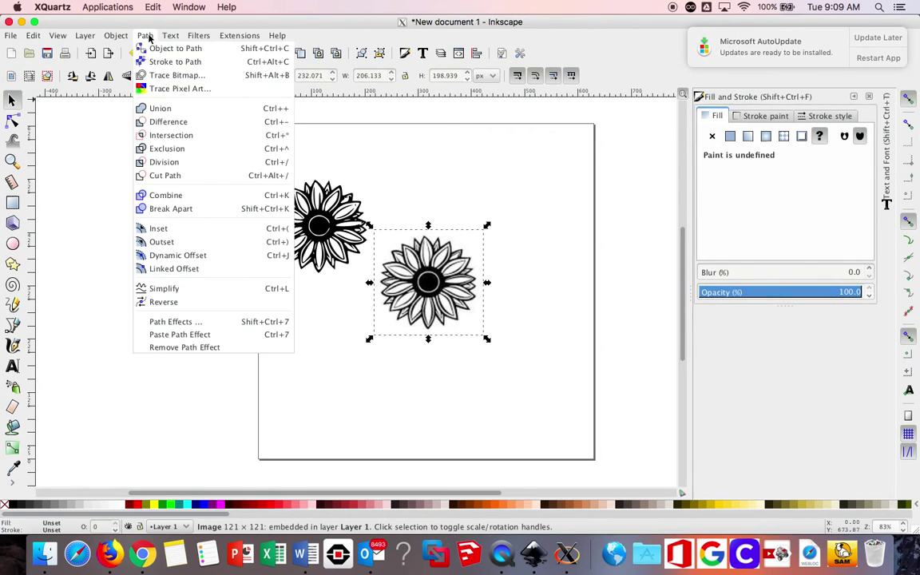
click(170, 75)
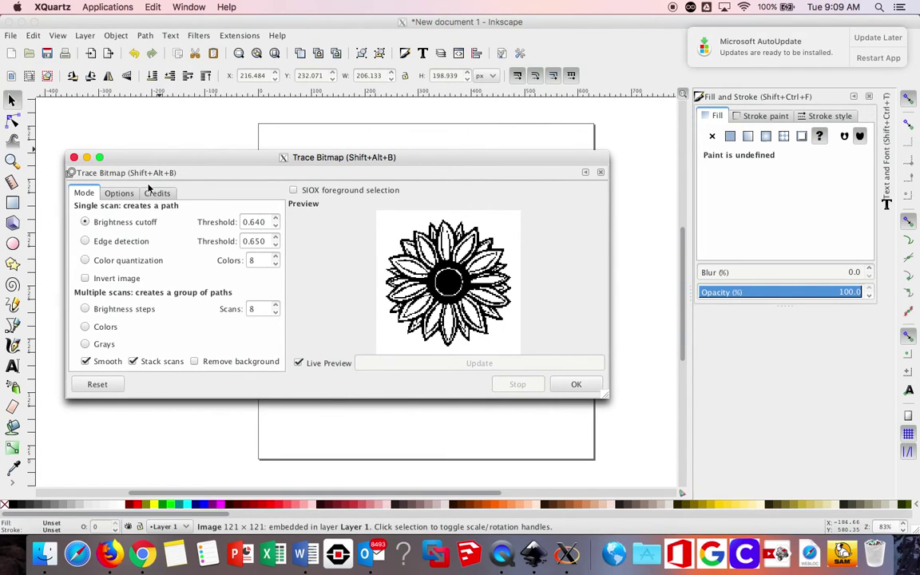
click(86, 158)
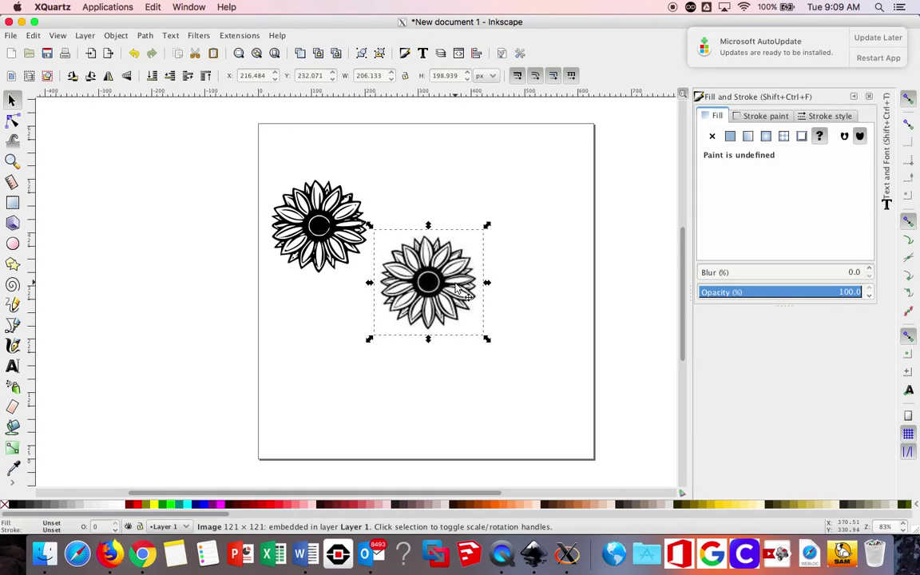
- Delete the original sunflower image and centre the traced flower path on the page
key(Delete)
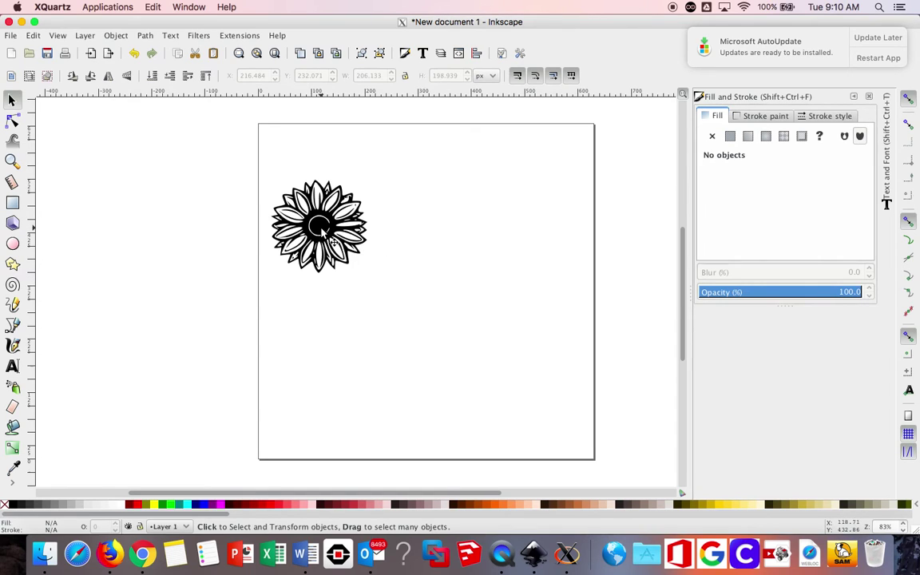
mouse_move(325, 234)
mouse_down()
mouse_move(436, 264)
mouse_move(424, 273)
mouse_move(427, 298)
mouse_up()
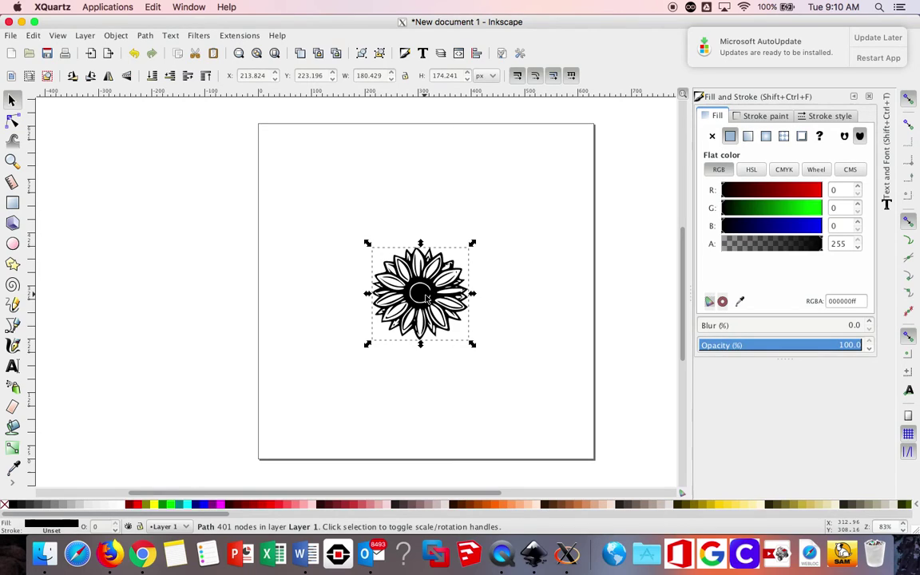
drag(427, 298, 430, 289)
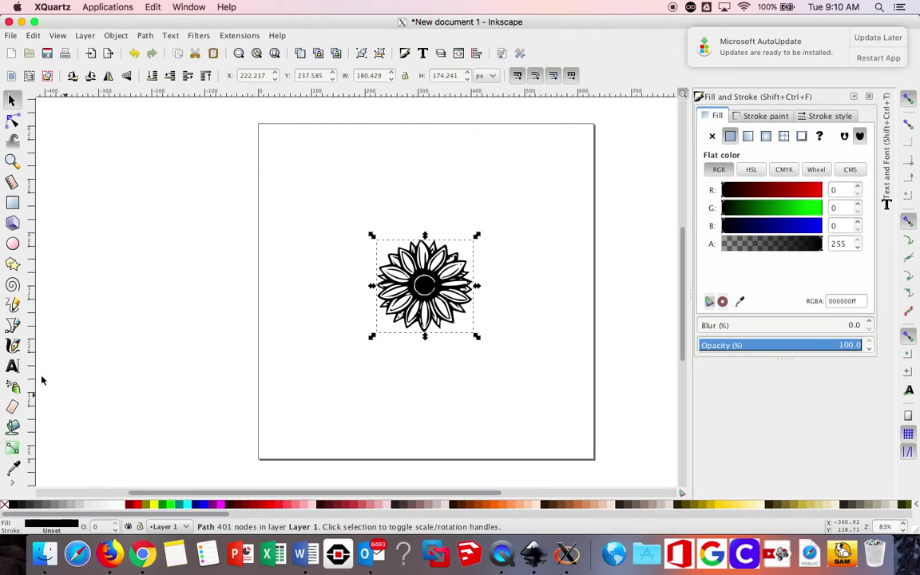
- Create a flowed text frame above the sunflower reading 'MOM', then reopen it for editing
click(12, 366)
drag(304, 158, 529, 211)
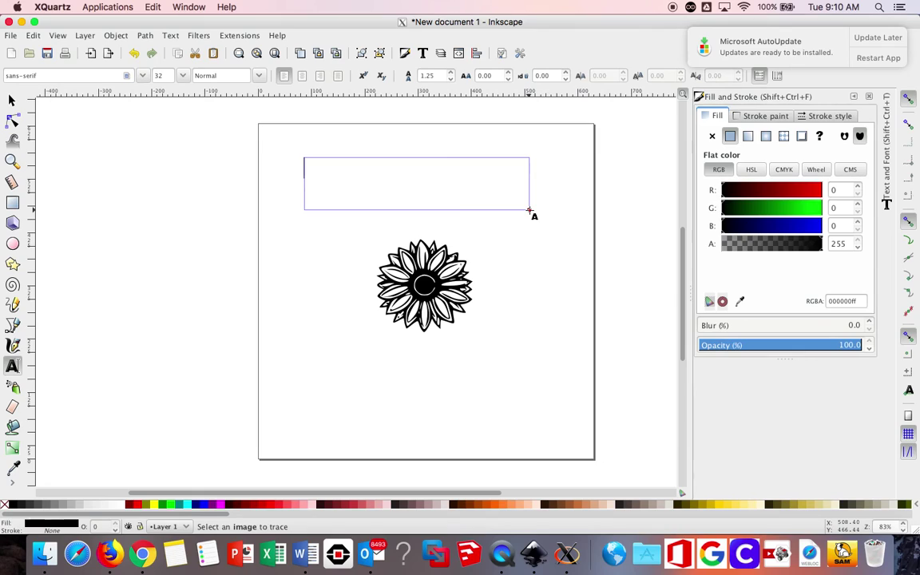
text(MOM)
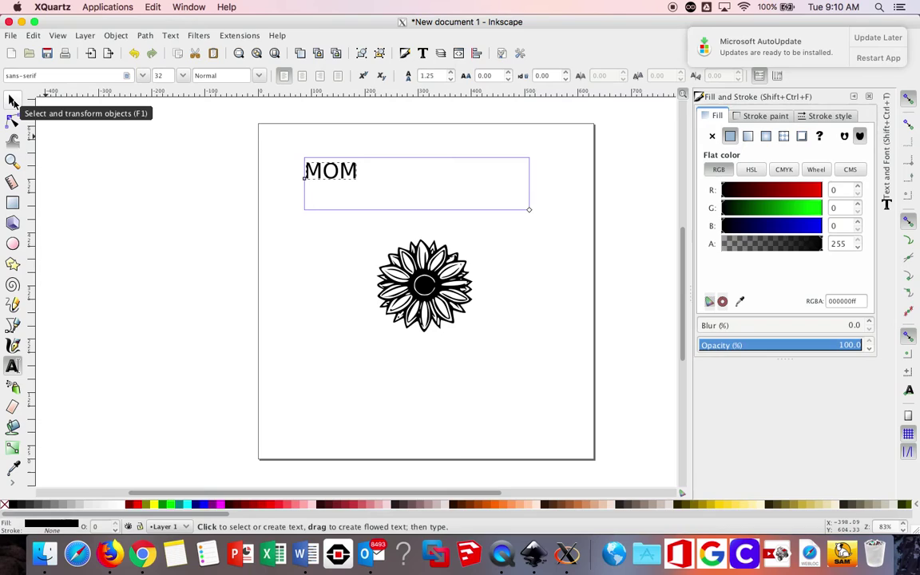
click(12, 101)
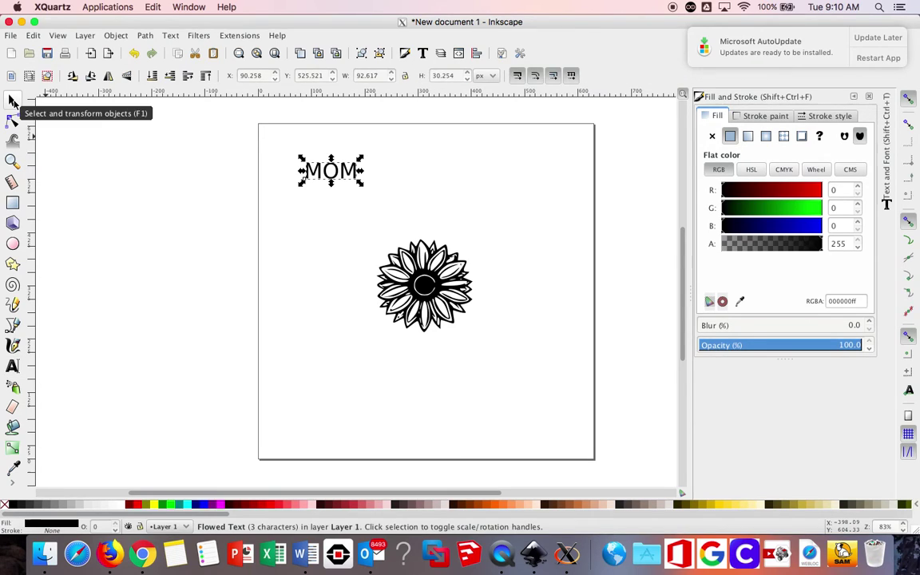
double_click(355, 180)
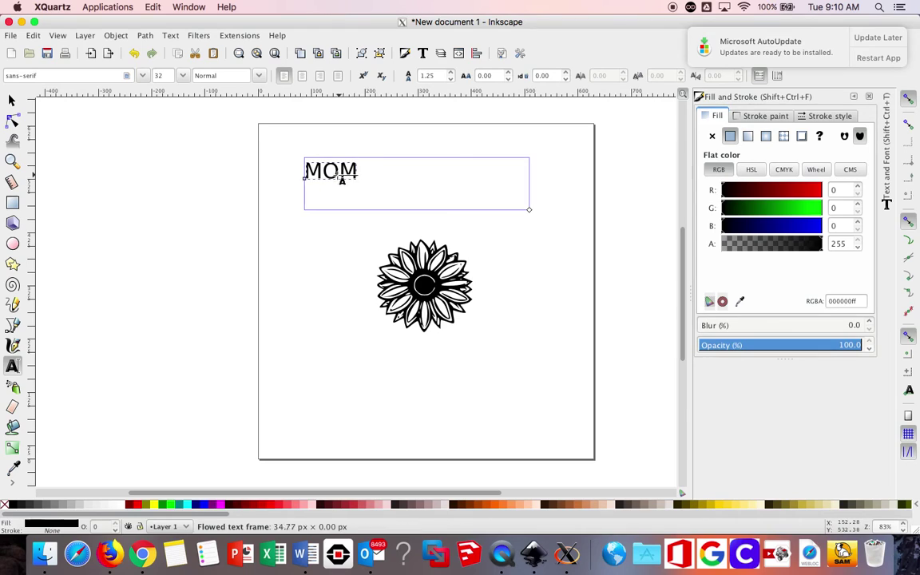
- Change the MOM text's font family to Snell Roundhand
drag(305, 171, 360, 178)
click(136, 75)
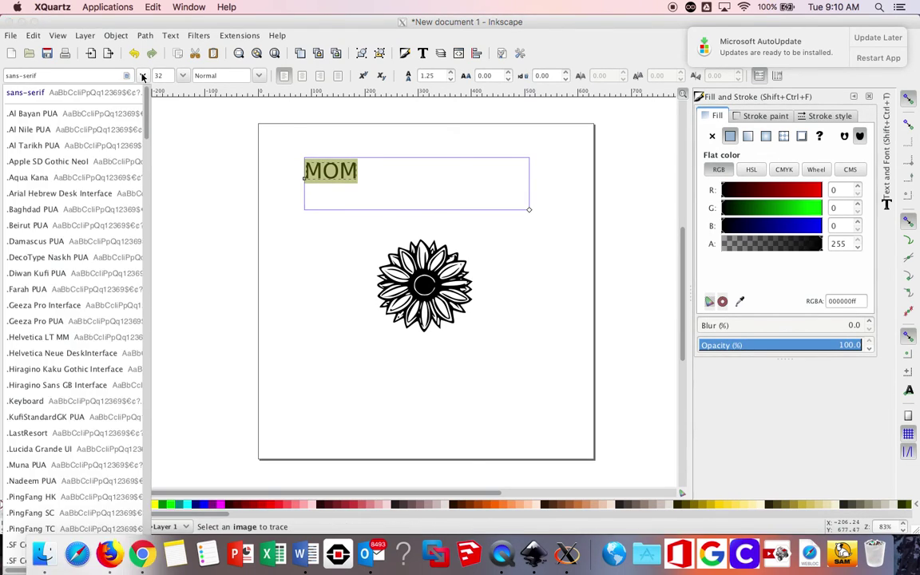
scroll(68, 413, down, 15)
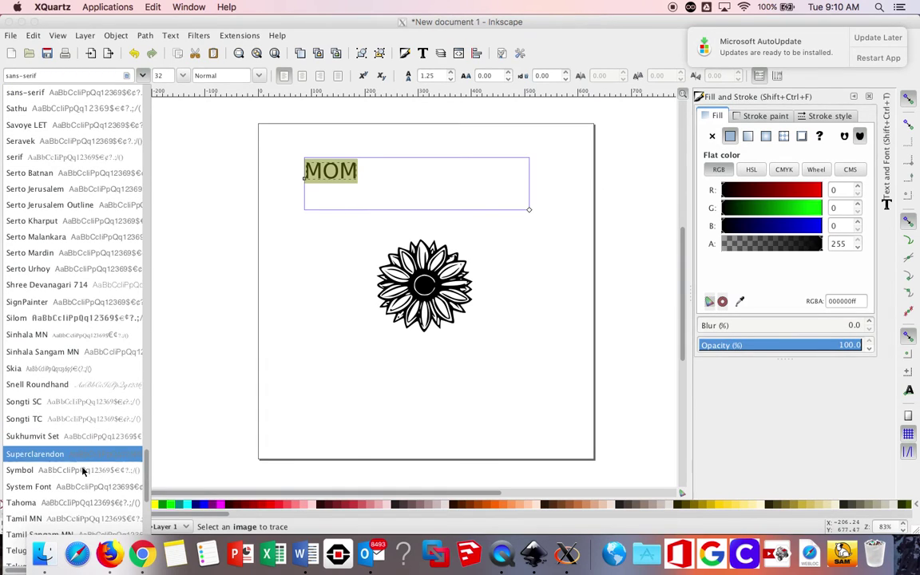
click(81, 502)
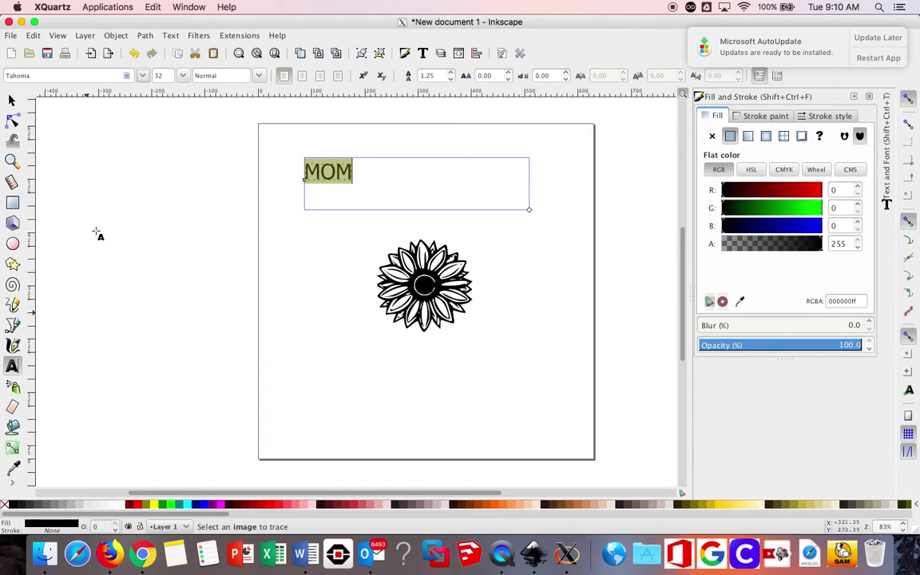
click(138, 75)
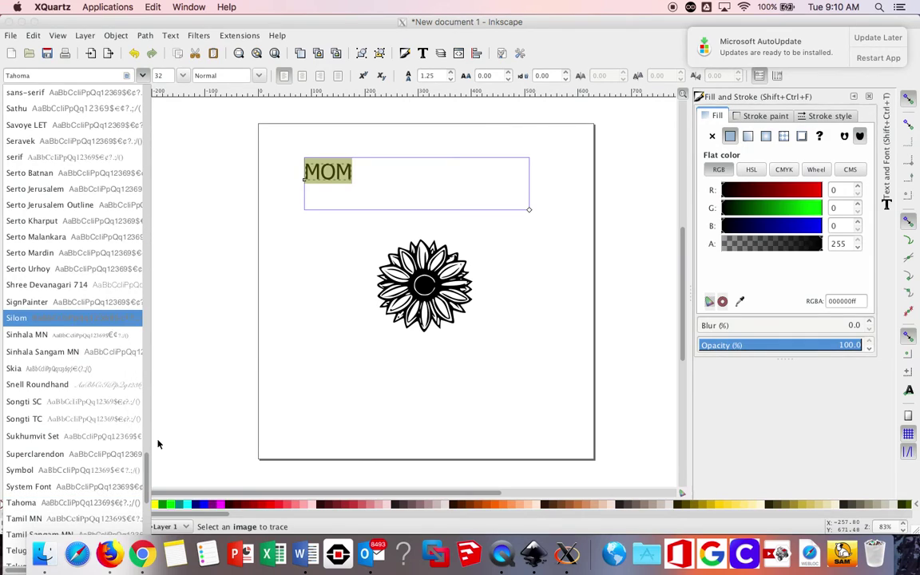
scroll(147, 473, down, 3)
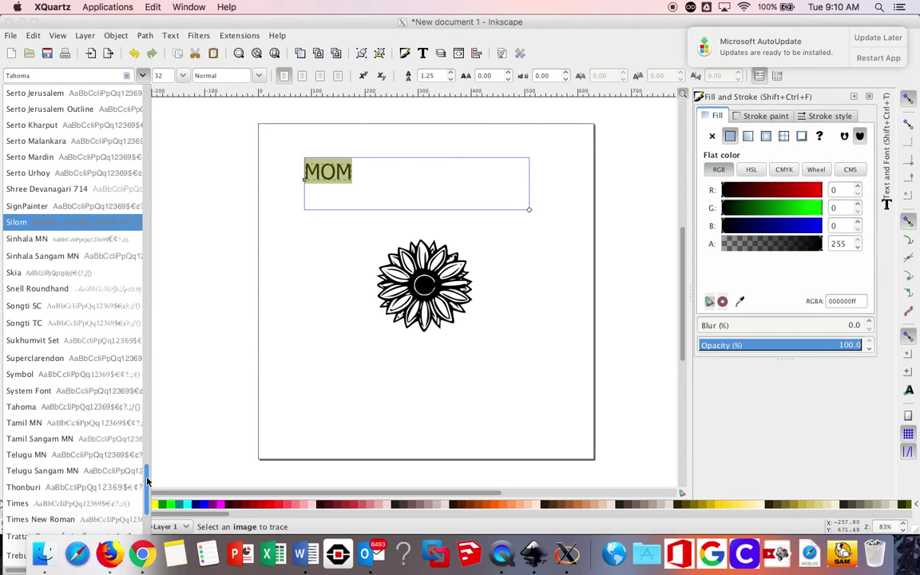
click(122, 285)
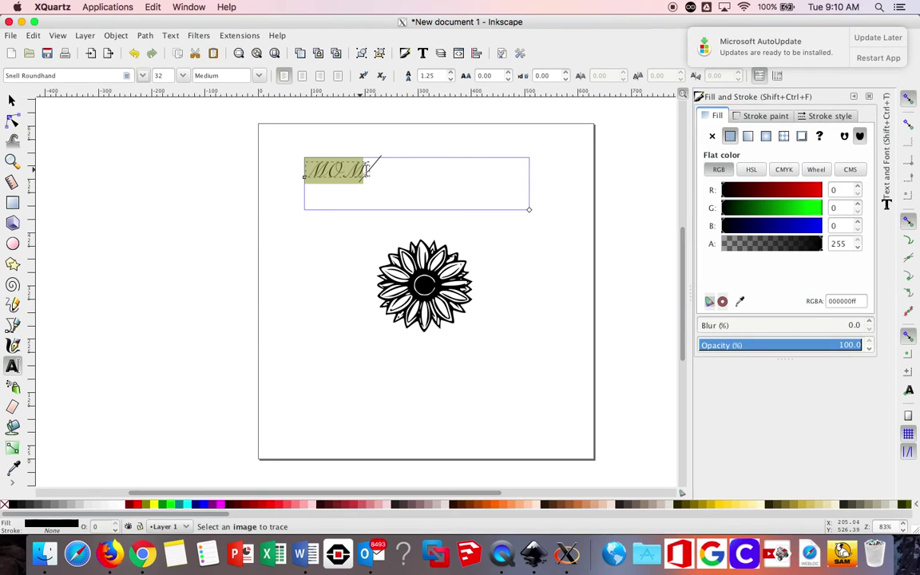
- Set the MOM text's font style to Heavy
drag(343, 170, 275, 152)
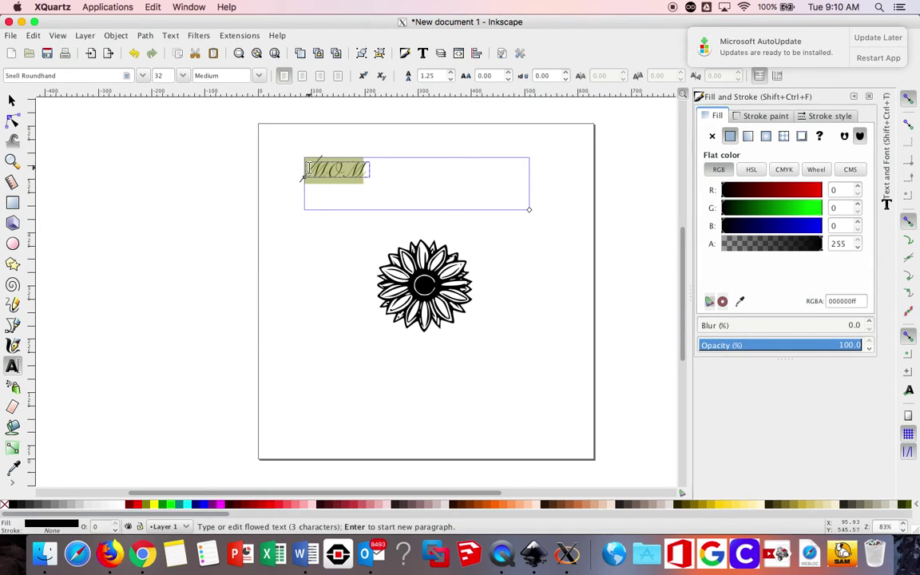
click(260, 76)
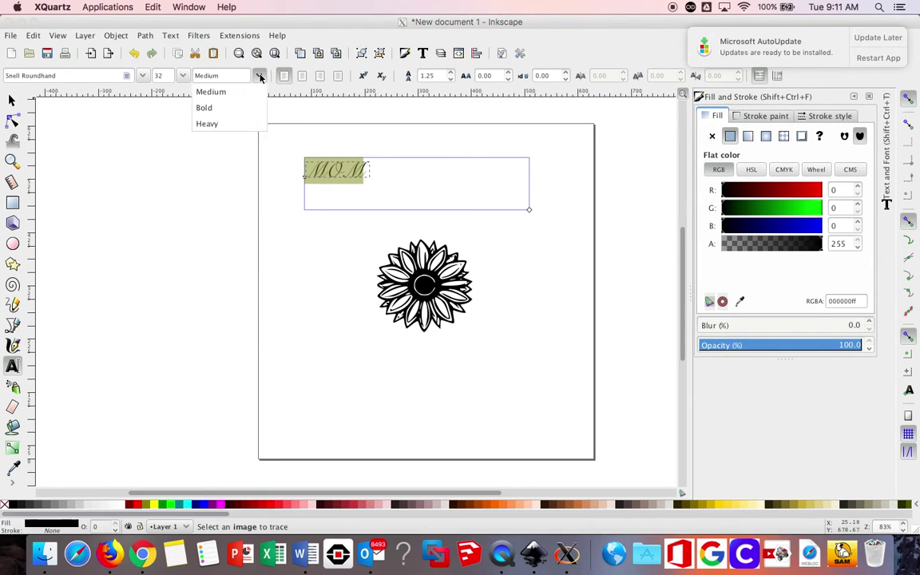
click(229, 109)
click(260, 77)
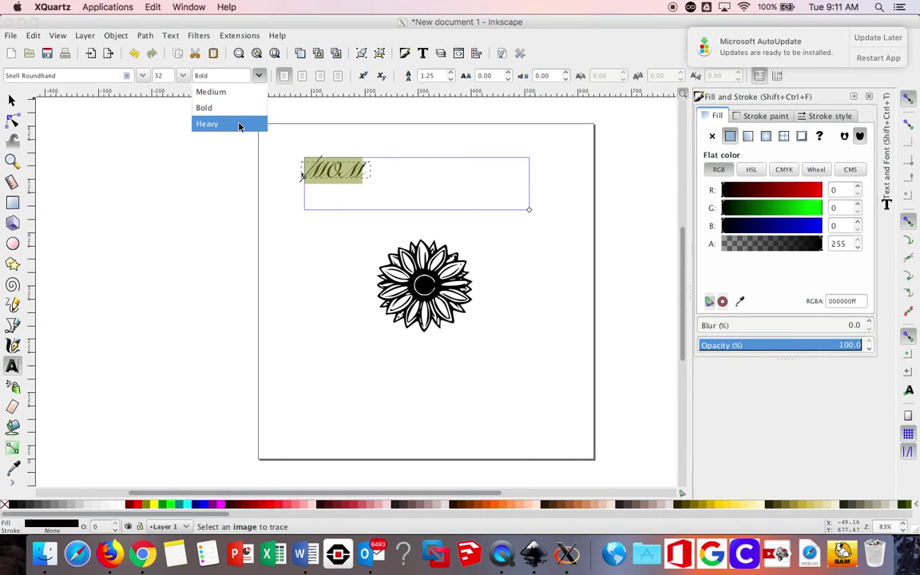
click(241, 124)
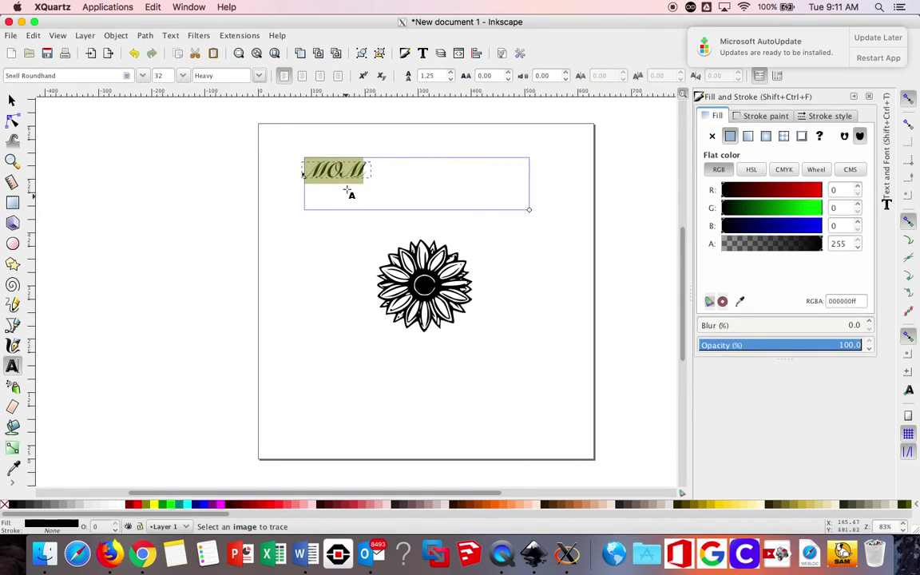
- Reposition the MOM text just above the flower, then select the sunflower path
click(10, 98)
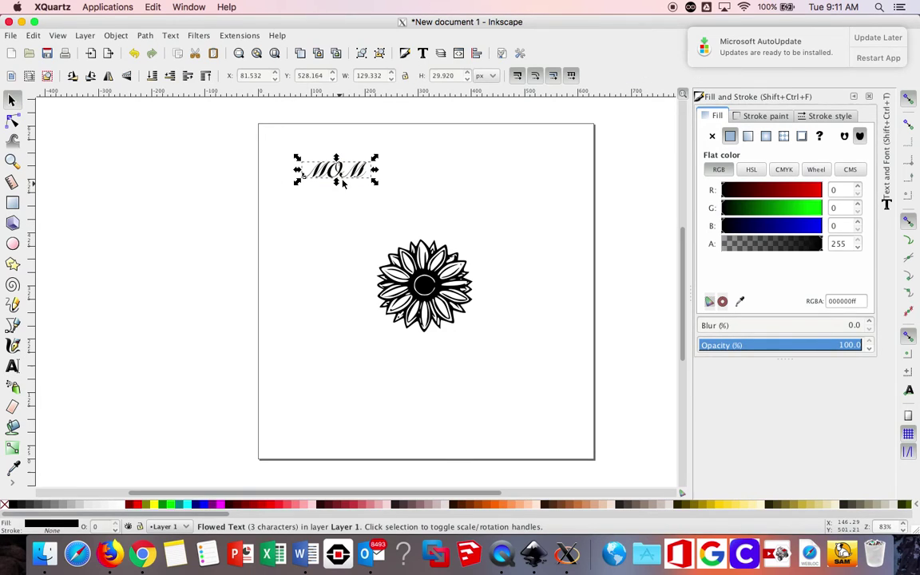
drag(344, 180, 524, 215)
drag(415, 187, 433, 198)
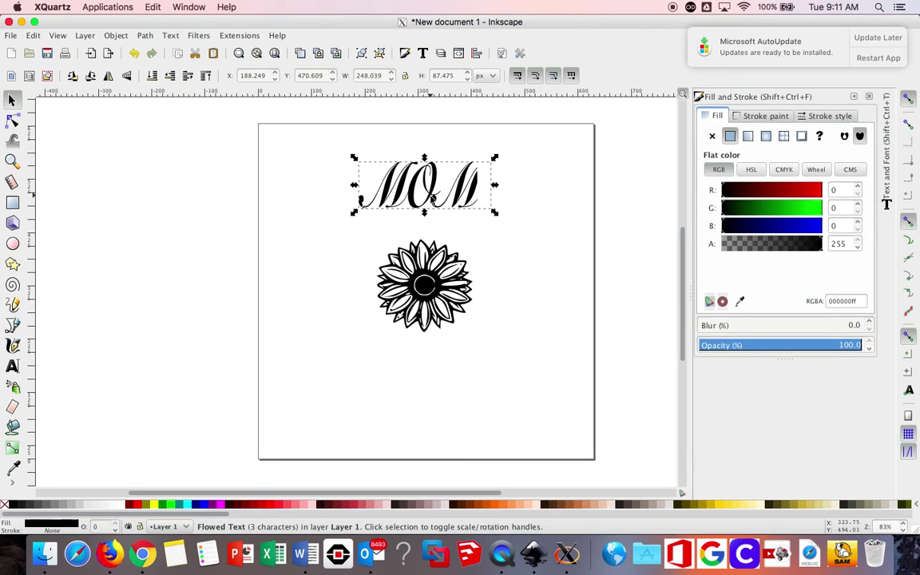
click(426, 287)
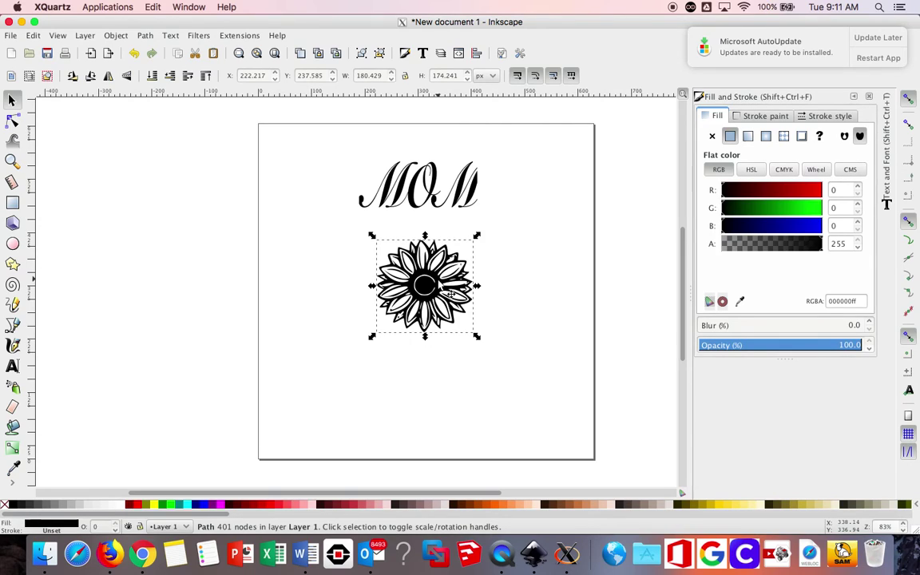
click(452, 294)
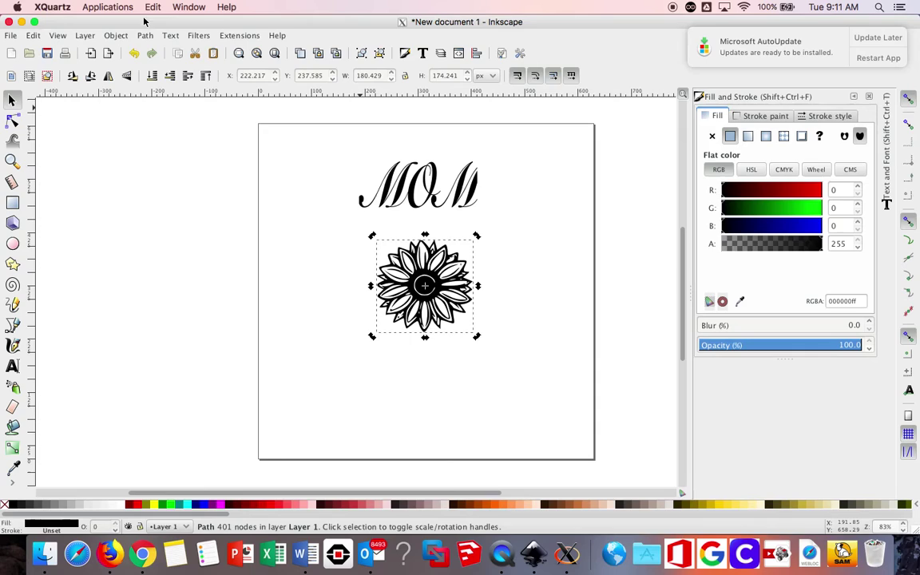
click(117, 35)
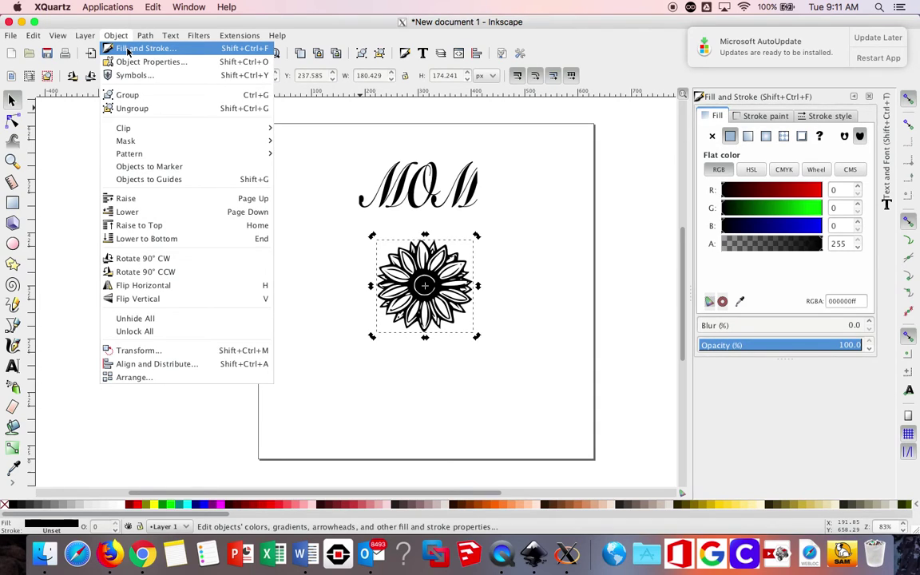
click(128, 49)
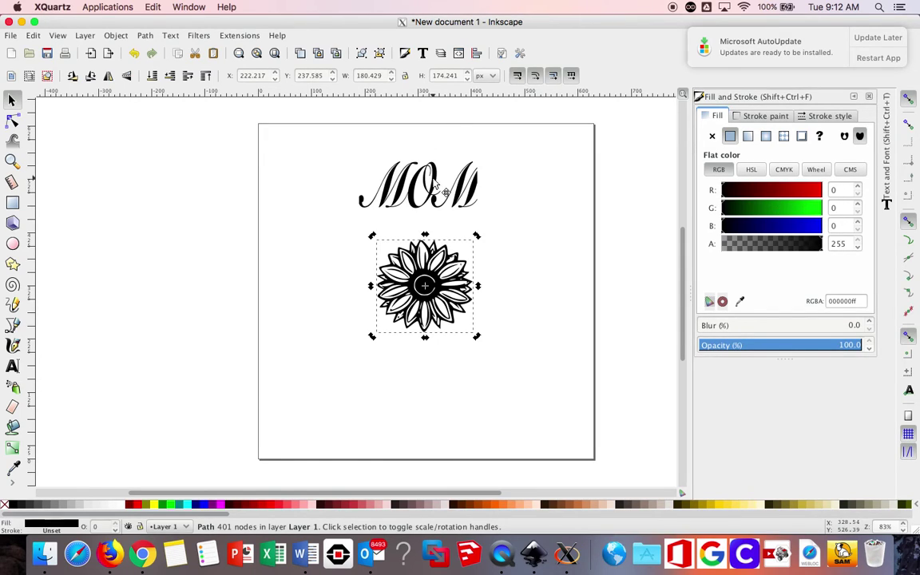
click(401, 172)
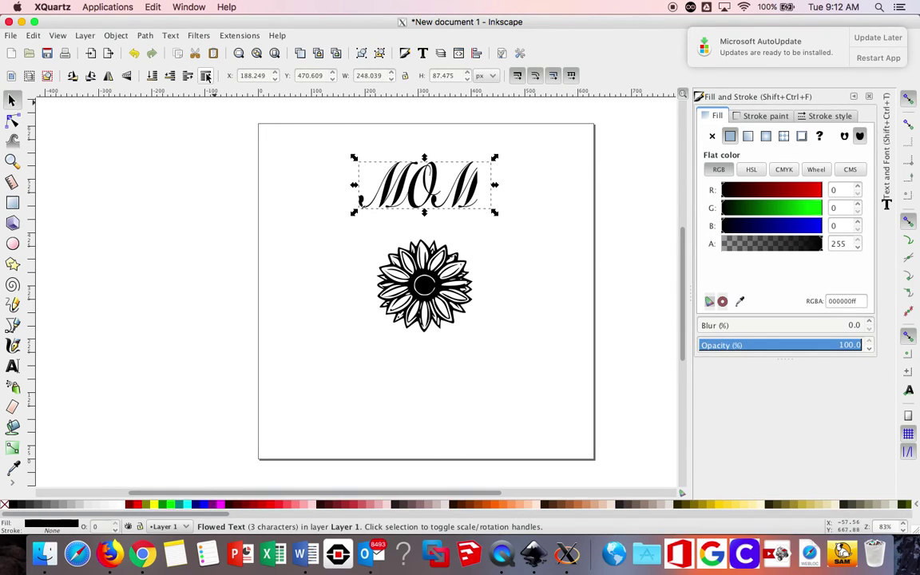
- Convert the MOM text to paths and edit the O letter's nodes, then select the O path
click(145, 36)
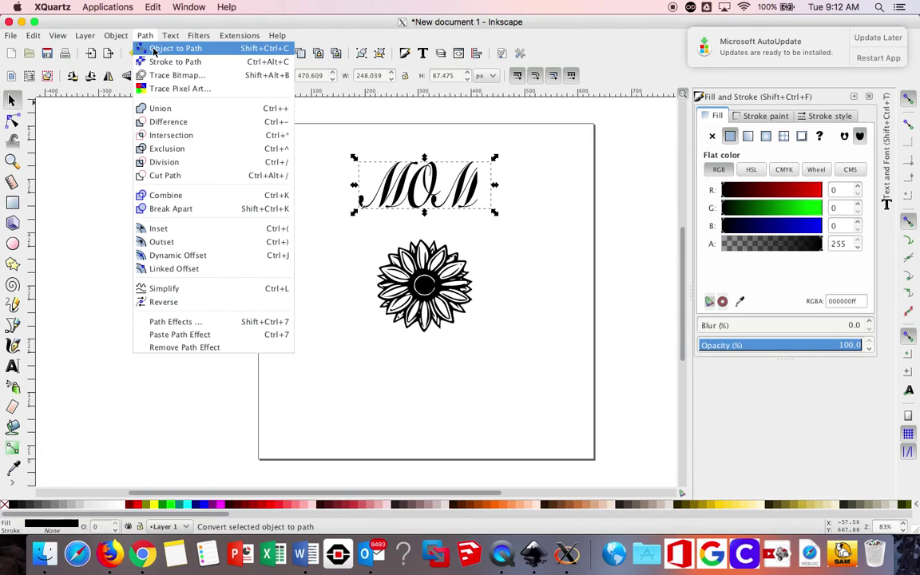
click(154, 50)
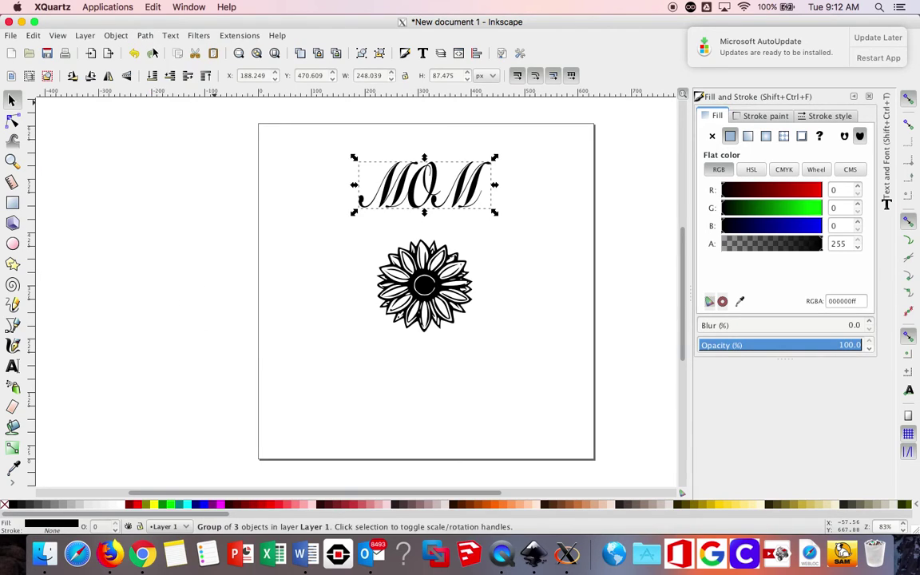
double_click(411, 198)
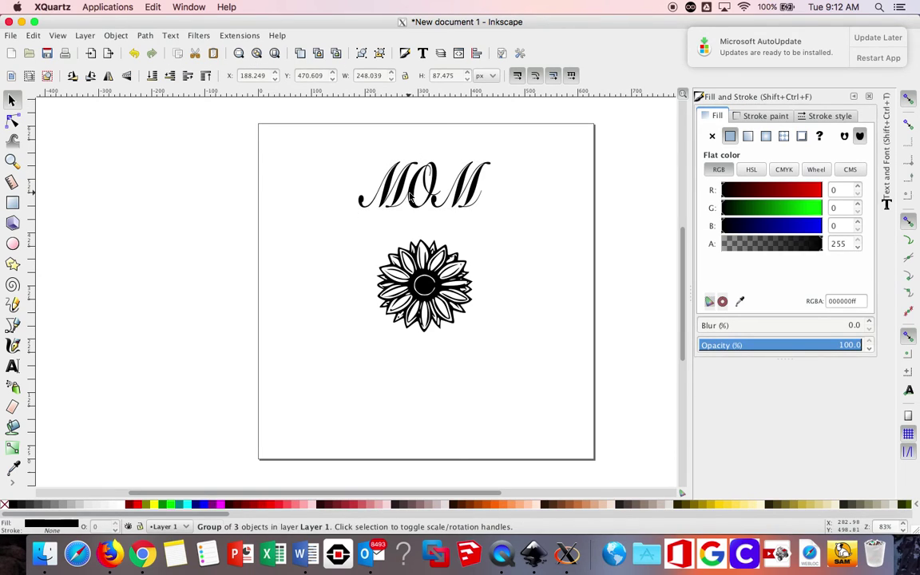
click(423, 207)
double_click(422, 207)
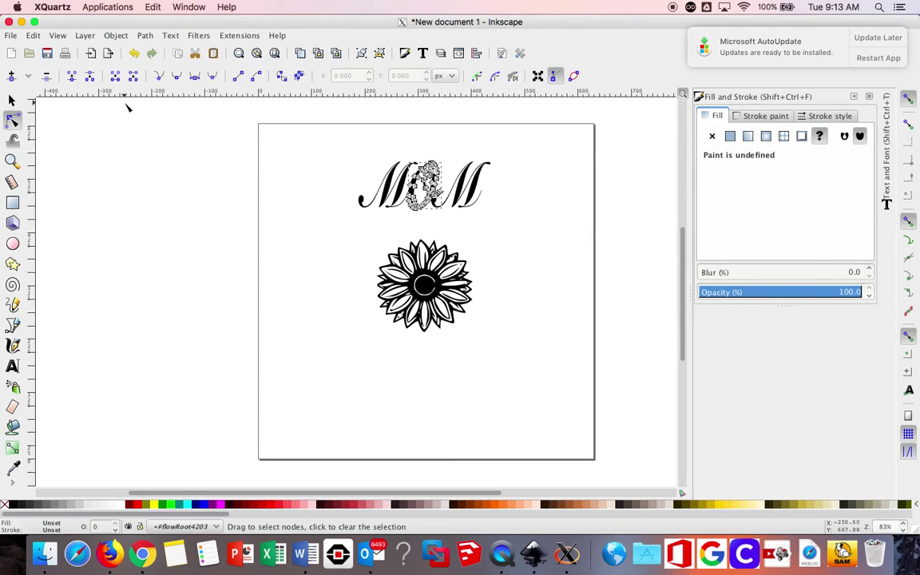
click(12, 100)
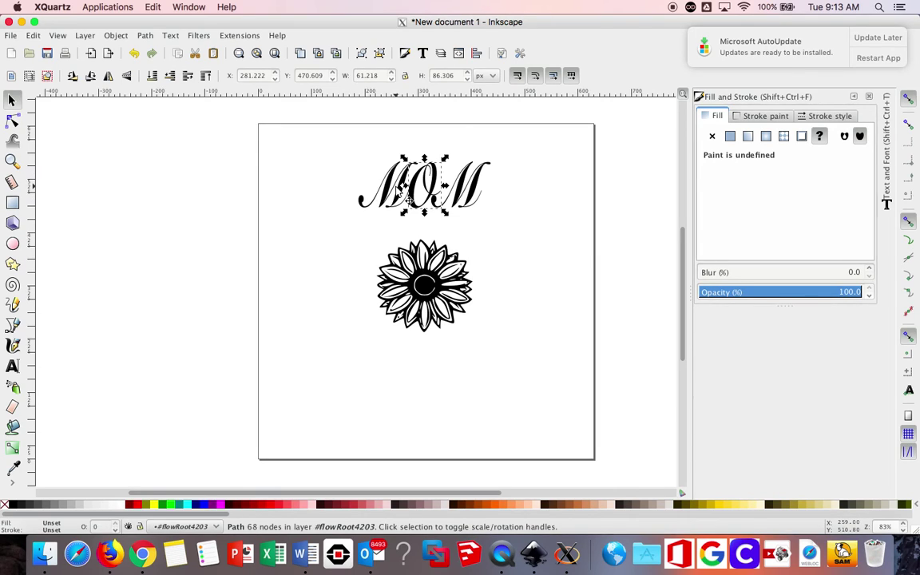
- Save the drawing as 'brown' with the Inkscape SVG (*.svg) file type
click(11, 35)
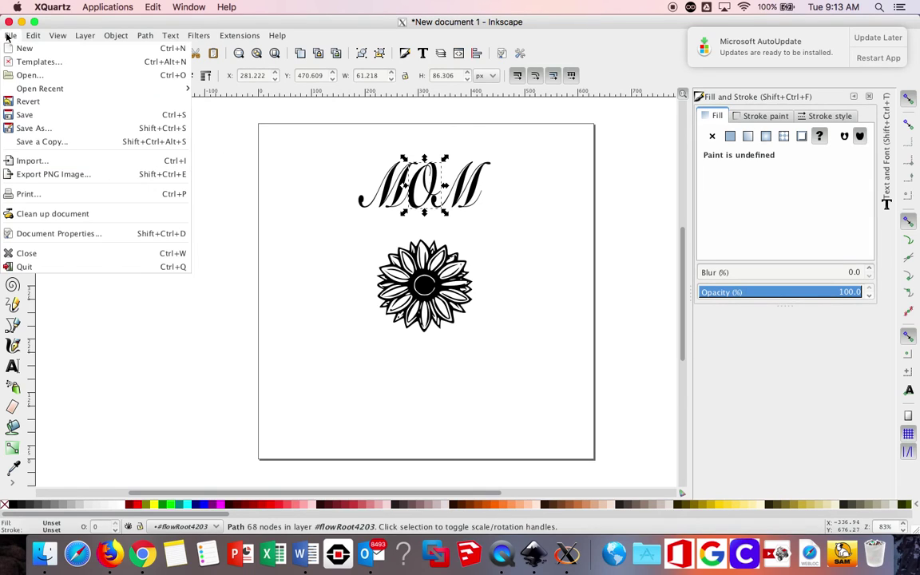
click(36, 129)
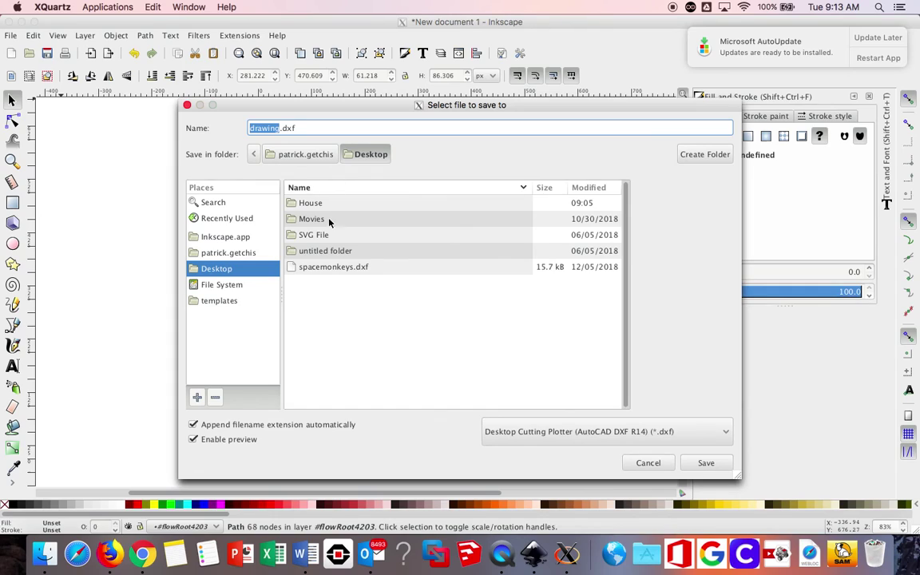
key(ctrl+a)
text(brow)
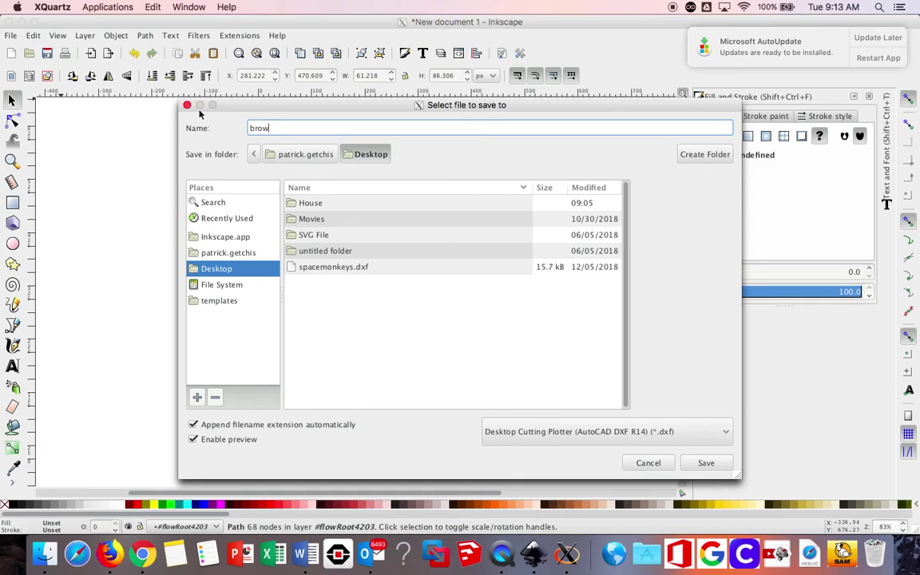
text(n)
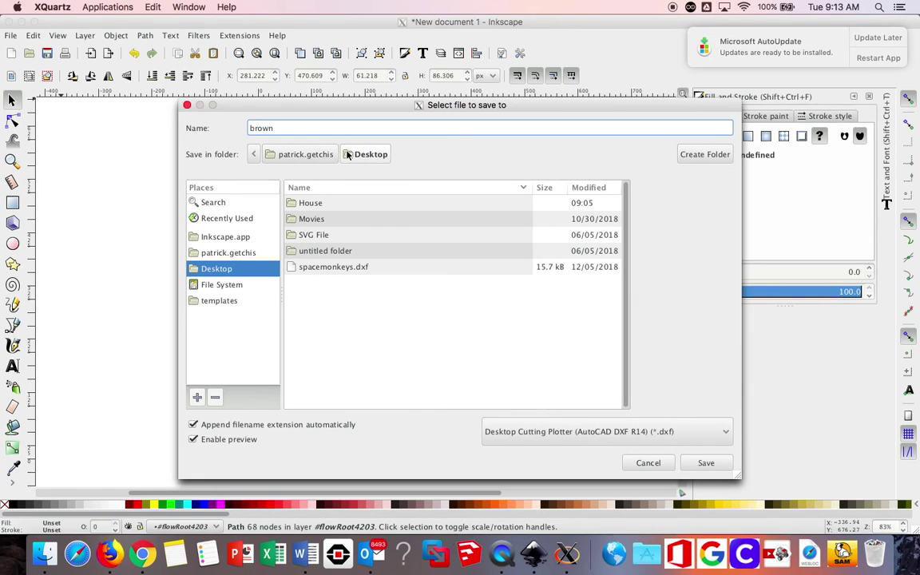
click(728, 436)
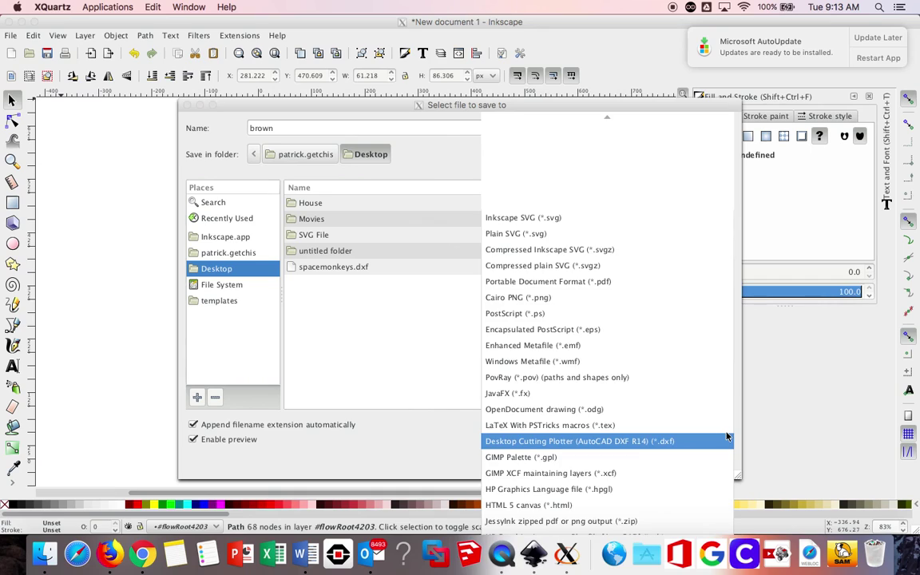
click(637, 219)
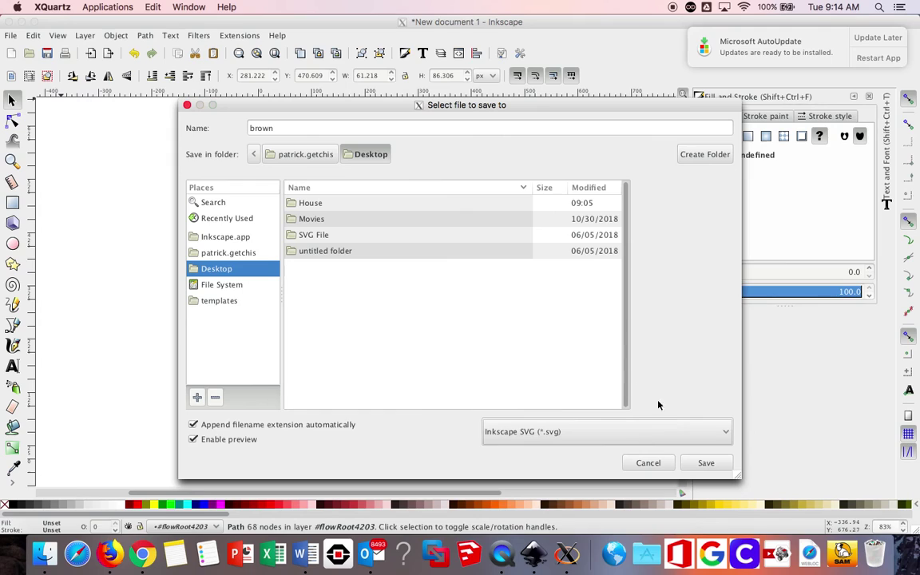
click(705, 463)
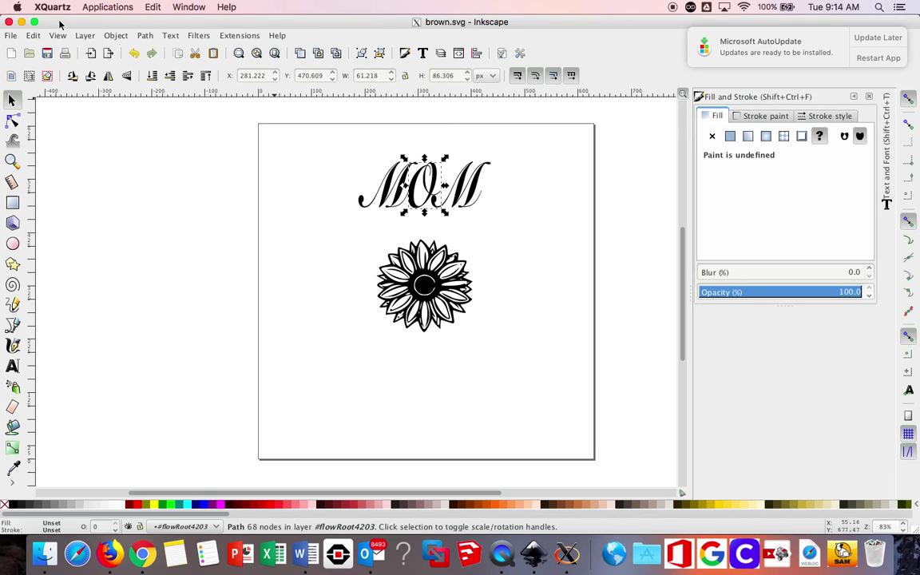
- Quit Inkscape, postpone the update notice, and open the 3DLASER drive window
click(9, 22)
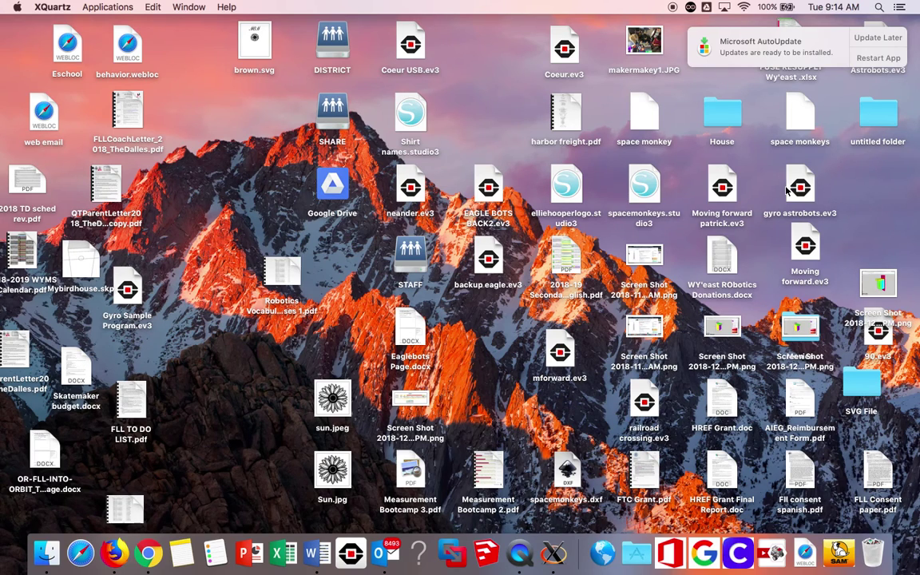
click(882, 45)
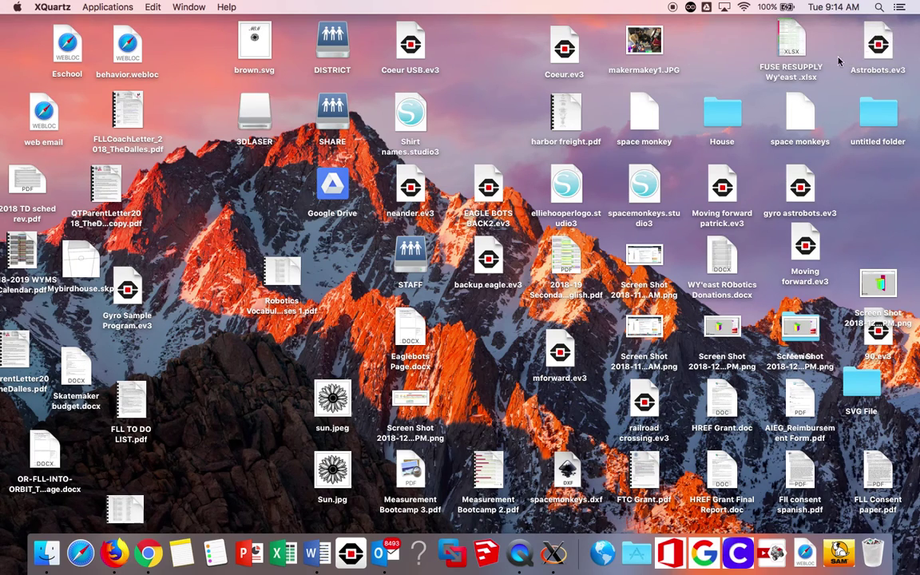
click(256, 113)
double_click(255, 114)
drag(278, 86, 388, 96)
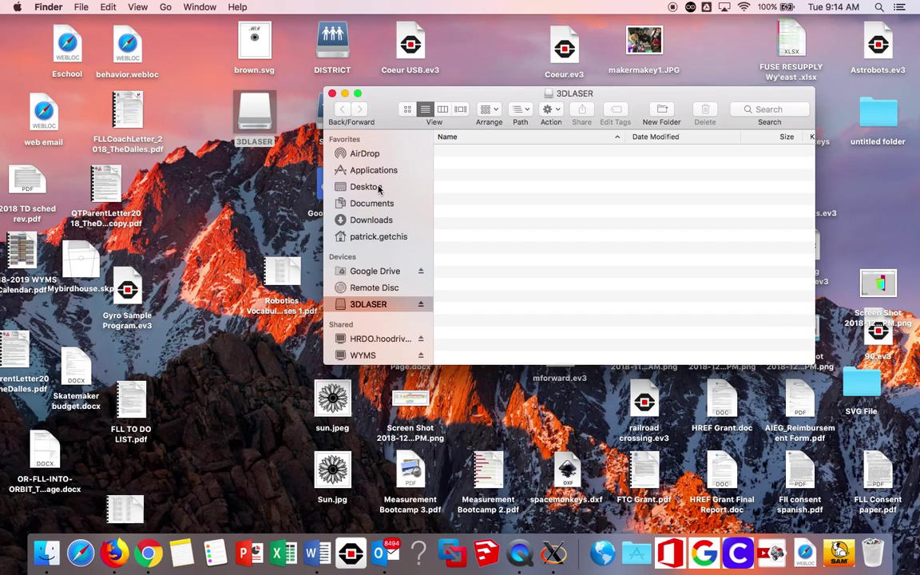
- Copy brown.svg from the desktop onto the 3DLASER drive
click(408, 109)
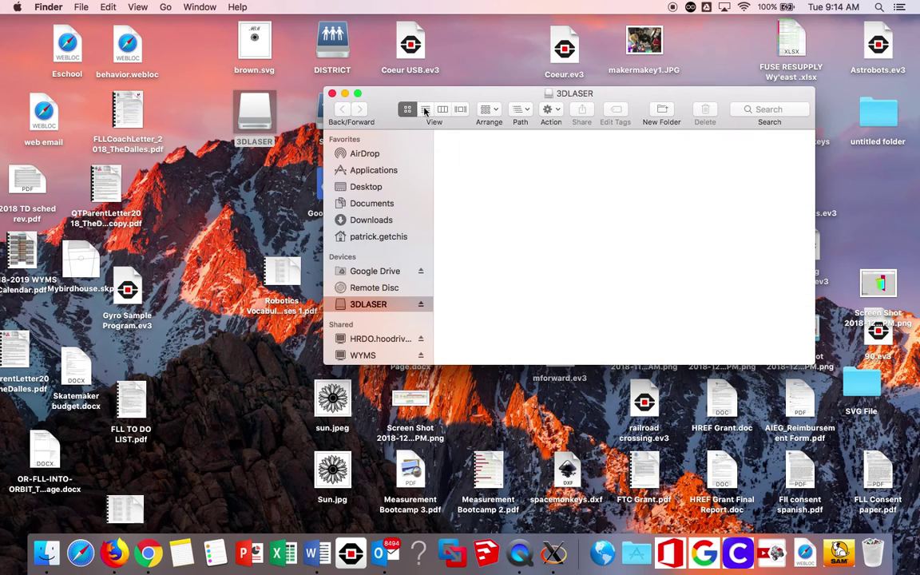
click(424, 109)
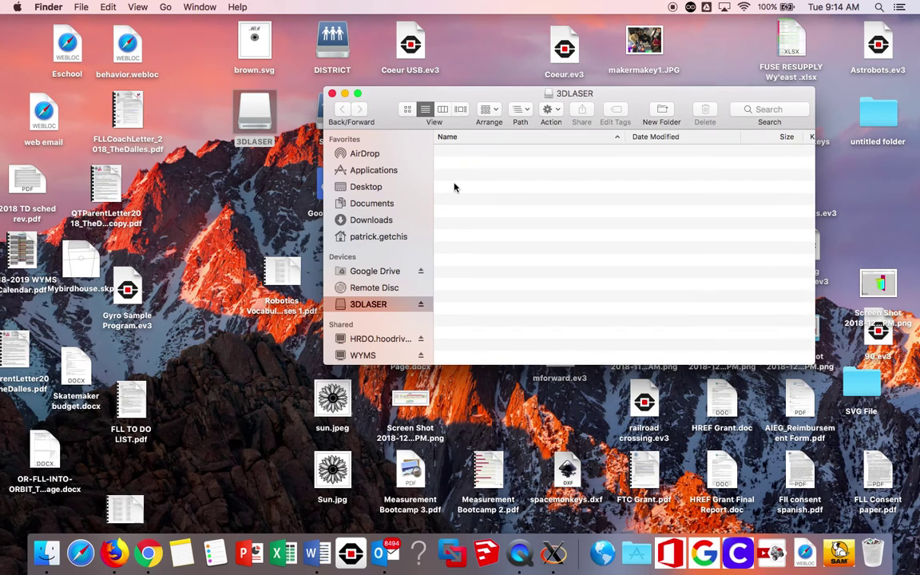
drag(243, 44, 513, 183)
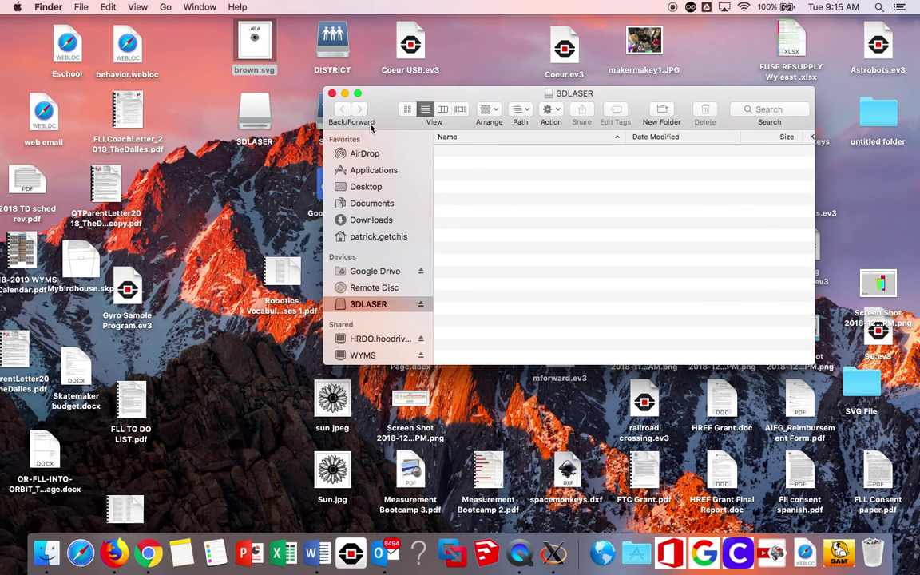
drag(403, 97, 418, 31)
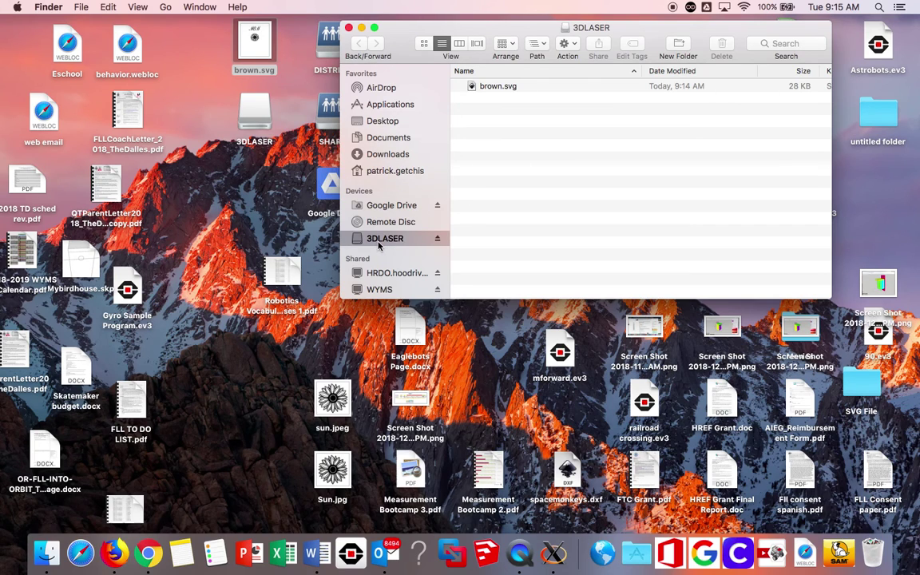
- Reopen the 3DLASER drive in icon view and move brown.svg into the 2b folder
click(349, 29)
double_click(256, 122)
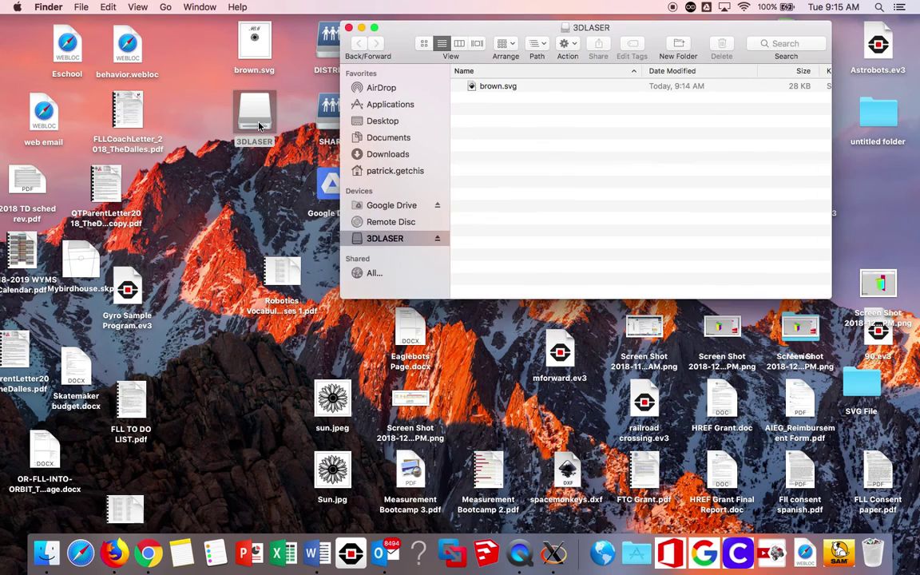
click(459, 44)
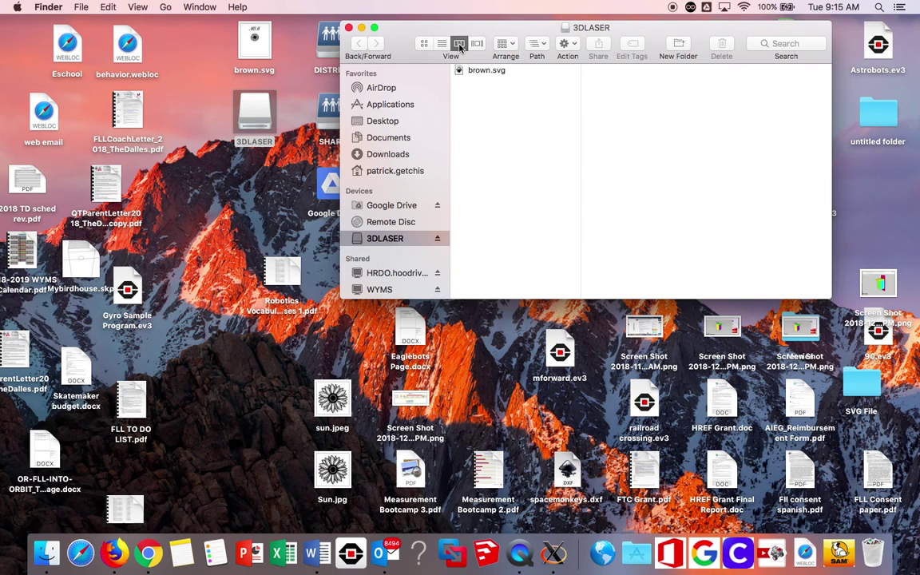
click(441, 45)
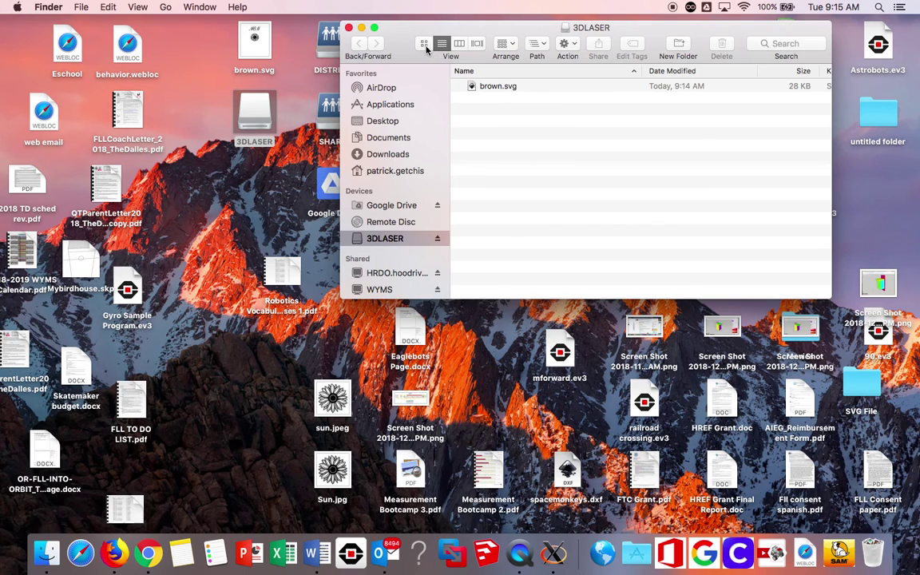
click(424, 44)
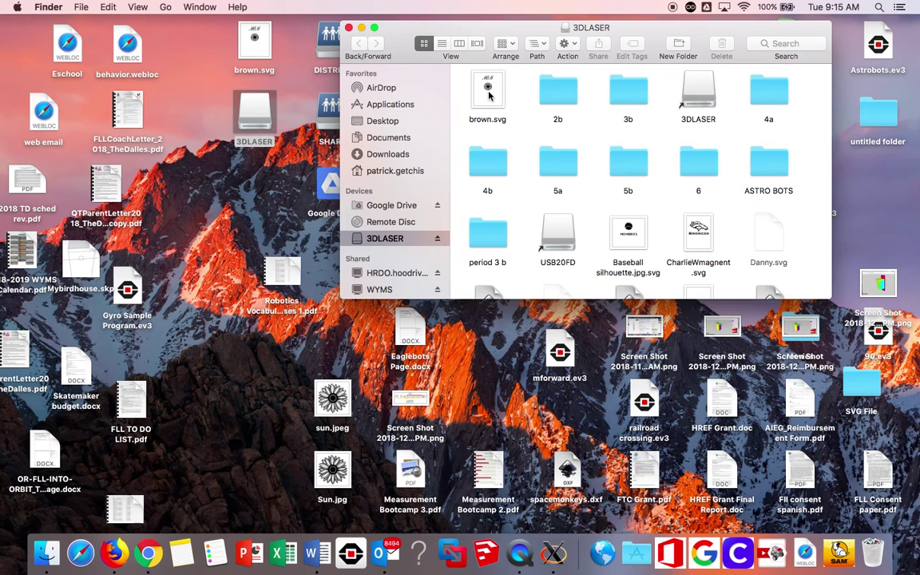
drag(488, 95, 559, 96)
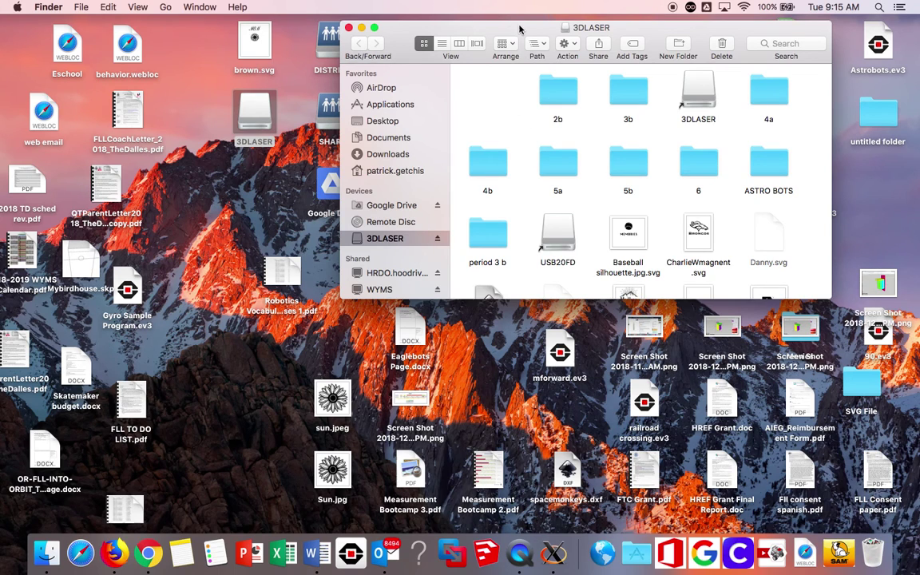
- Eject the 3DLASER drive via the Dock and bring up QuickTime Player's Dock menu
drag(470, 29, 648, 35)
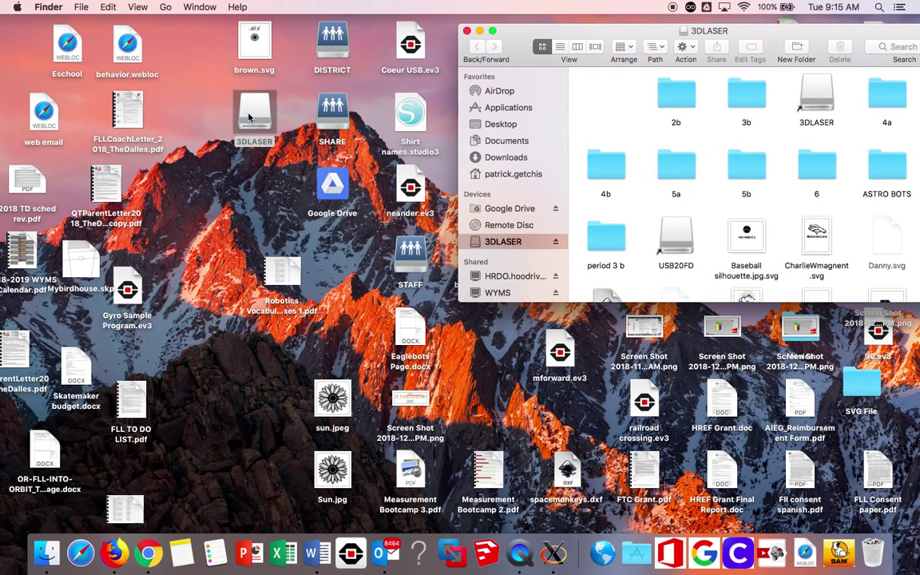
drag(249, 119, 475, 243)
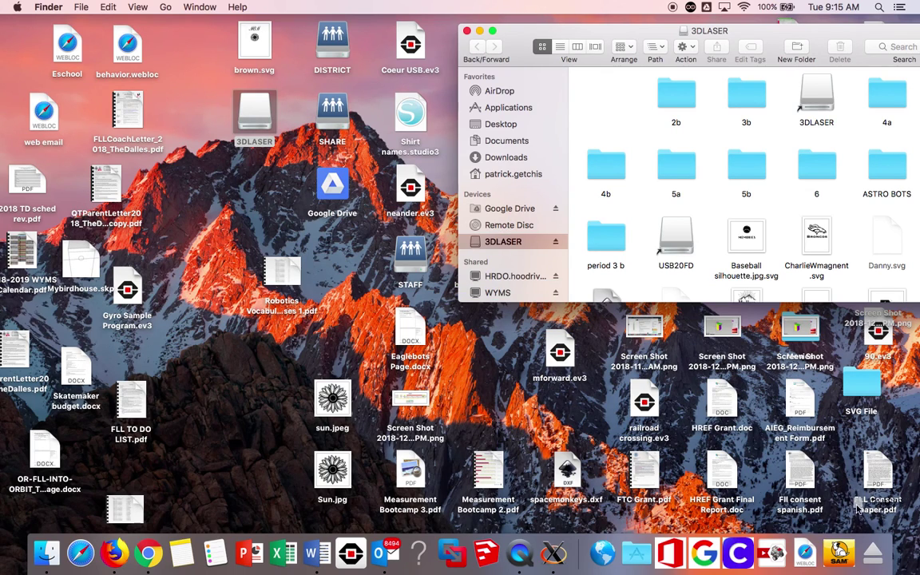
drag(865, 532, 871, 564)
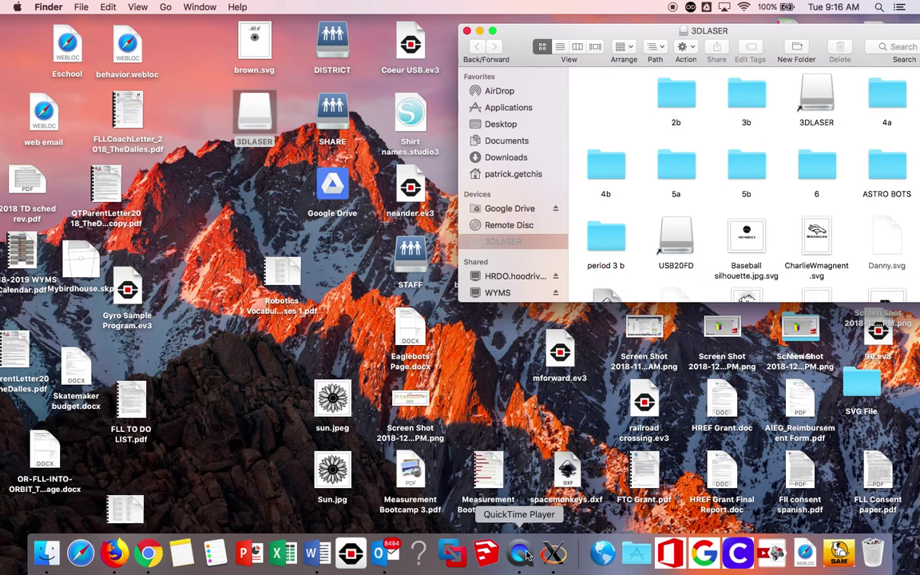
right_click(526, 555)
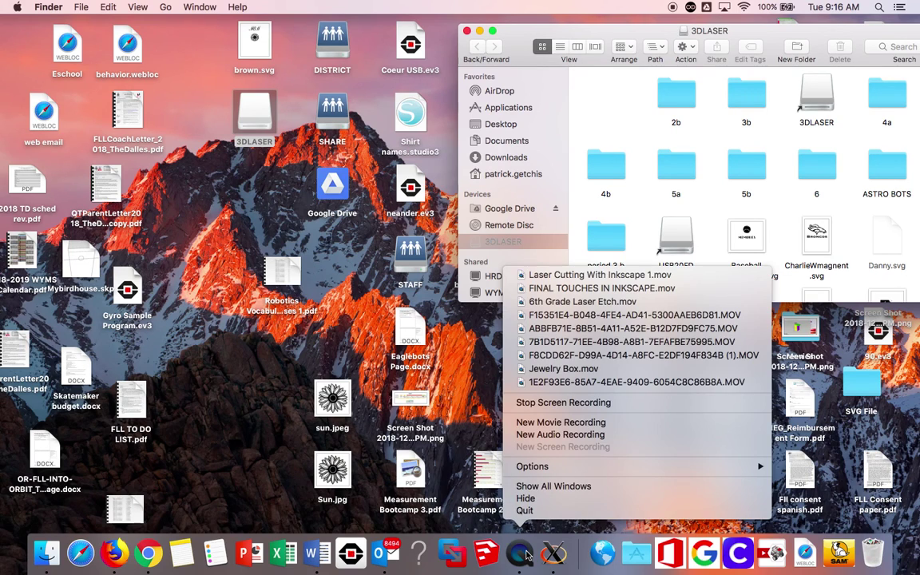